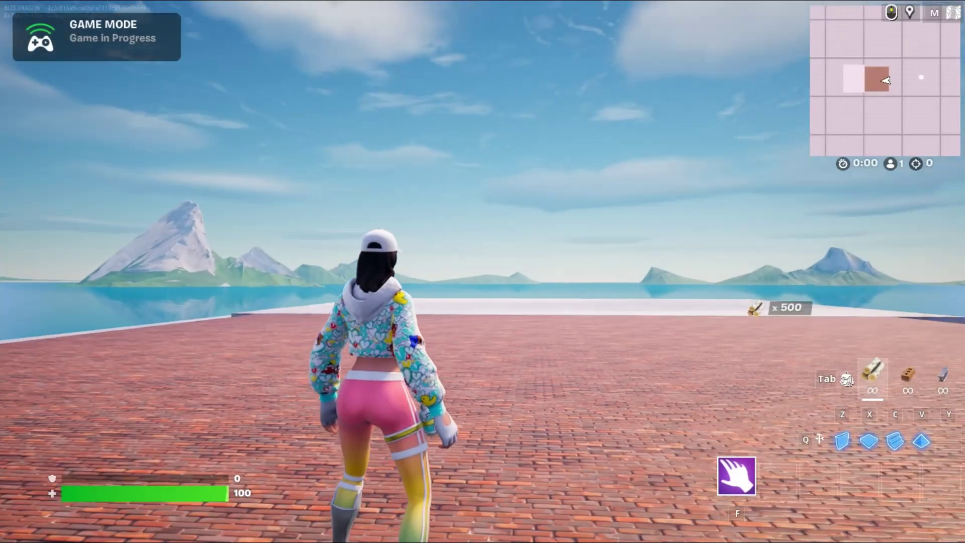
# Run across the brick floor and build four wooden walls in walls build mode
pyautogui.press('w')
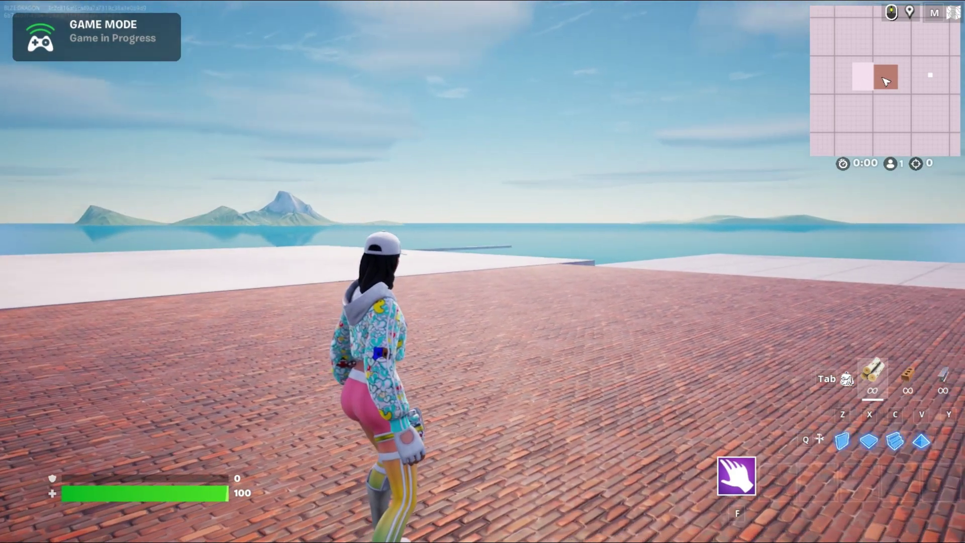
pyautogui.press('c')
pyautogui.press('z')
pyautogui.click(482, 272)
pyautogui.click(483, 271)
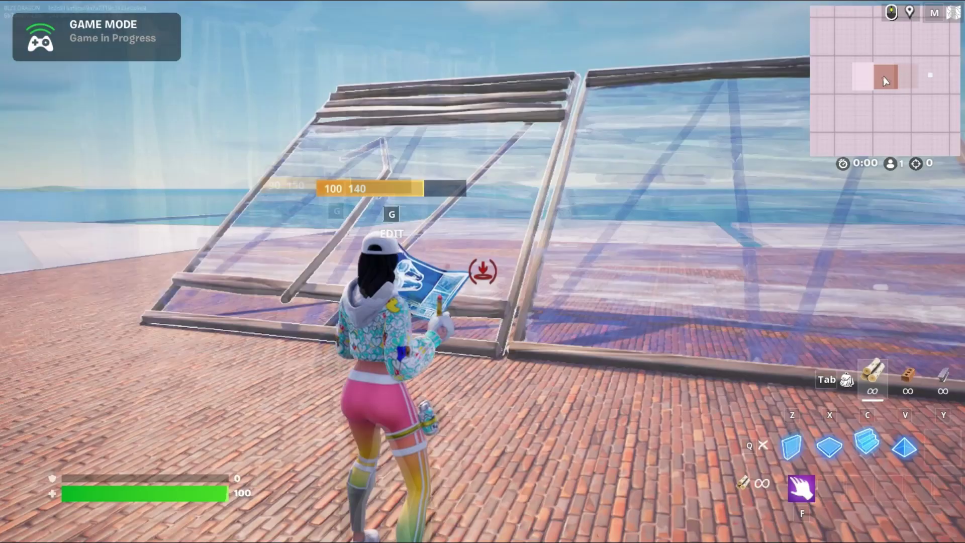
pyautogui.click(483, 271)
pyautogui.click(482, 272)
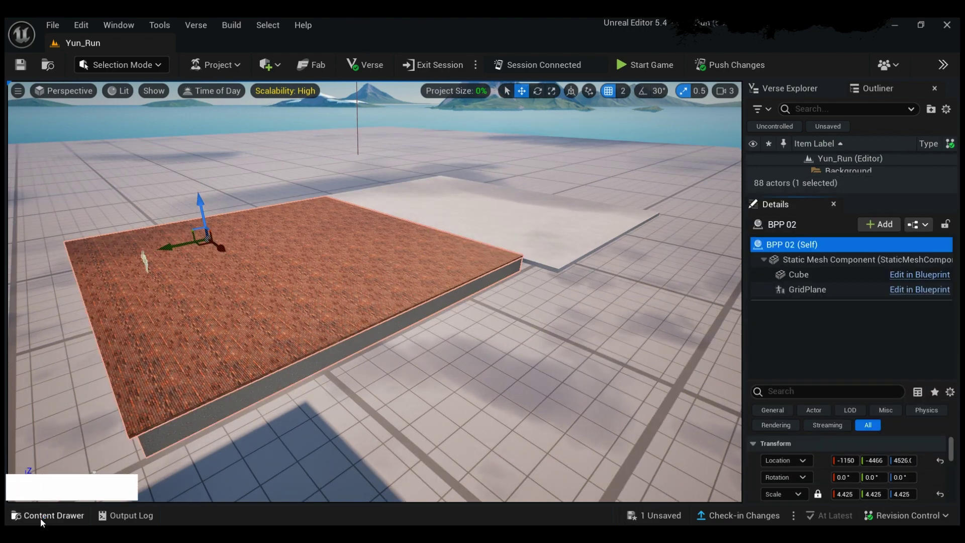
# Add a new Blueprint Class in the Content Drawer's BPP folder and name it BPP_03
pyautogui.click(44, 518)
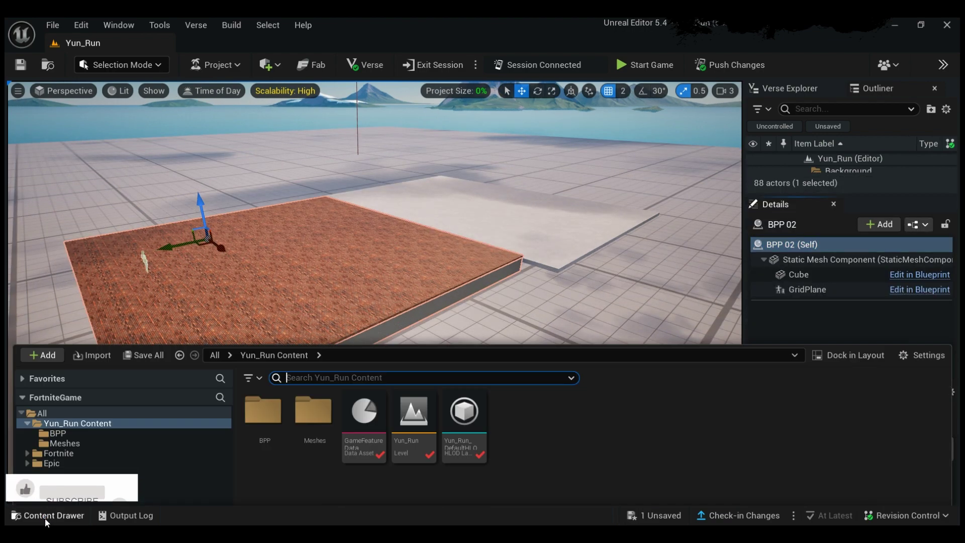
pyautogui.click(116, 374)
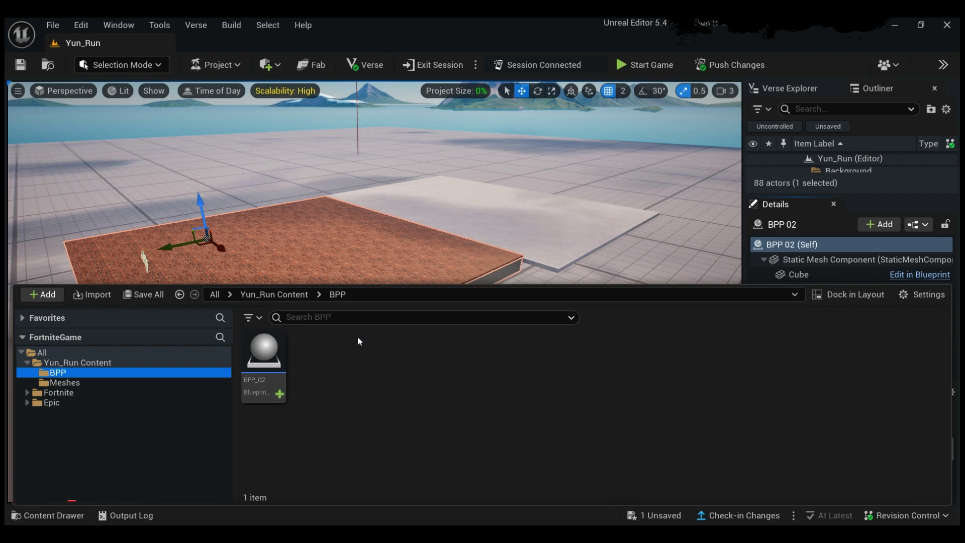
pyautogui.click(342, 360)
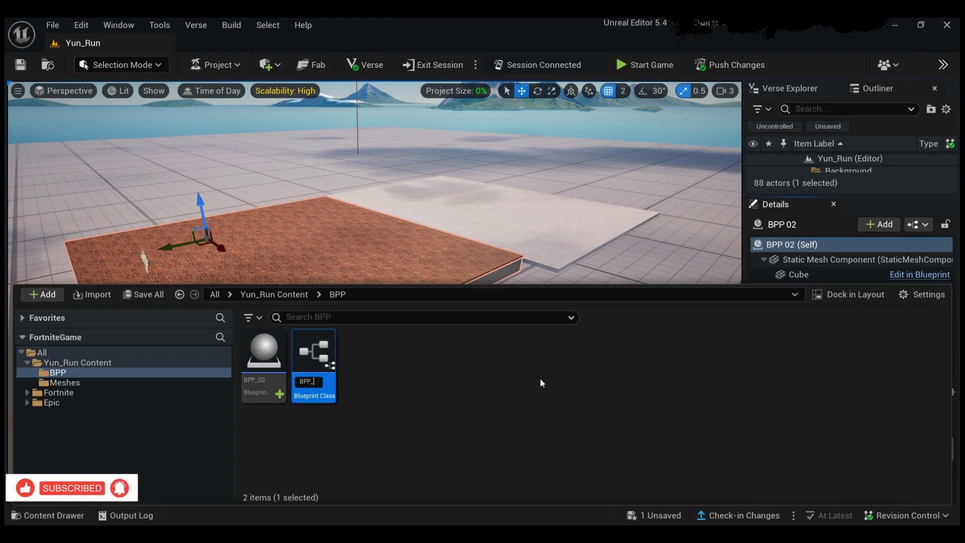
pyautogui.write('03')
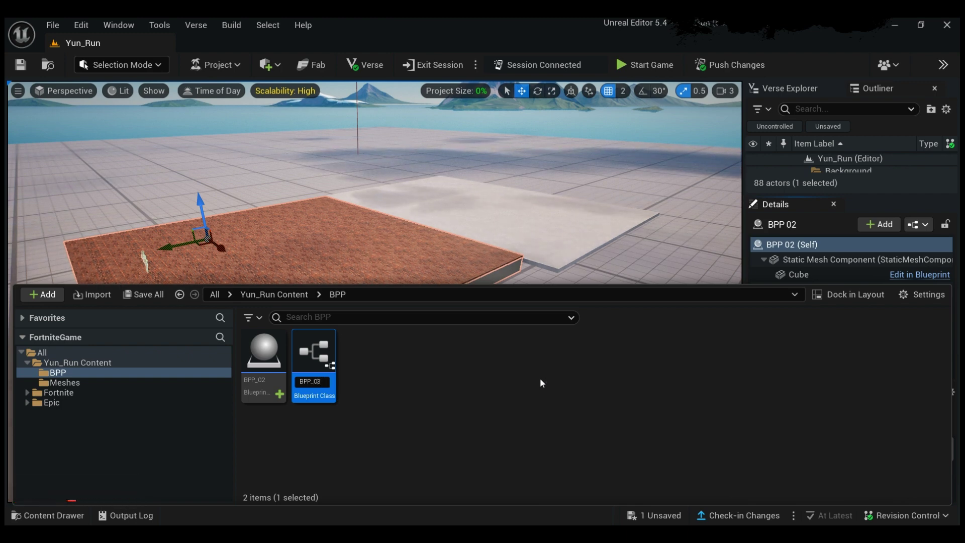
pyautogui.press('Return')
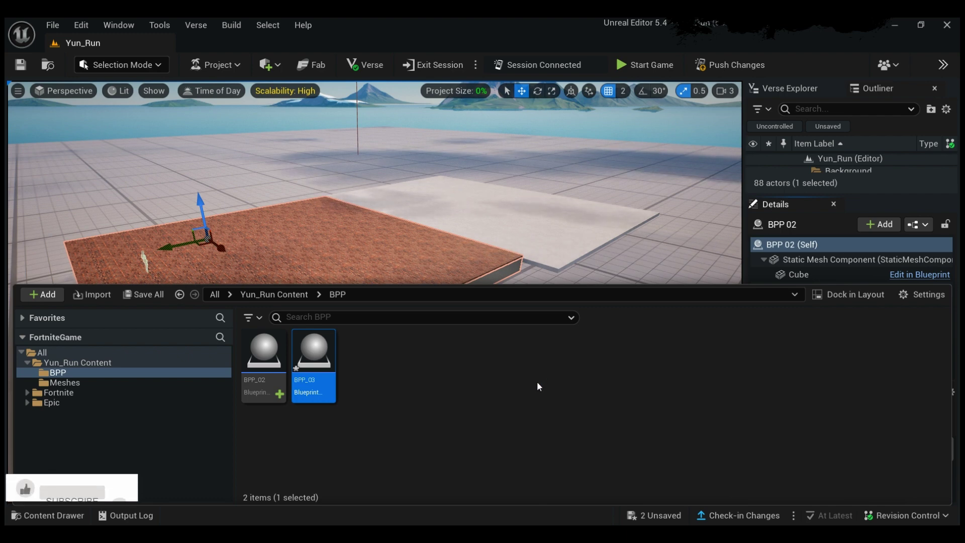
# Open BPP_03 for editing and find 'grid plane' in the Content Drawer's All folder
pyautogui.click(385, 362)
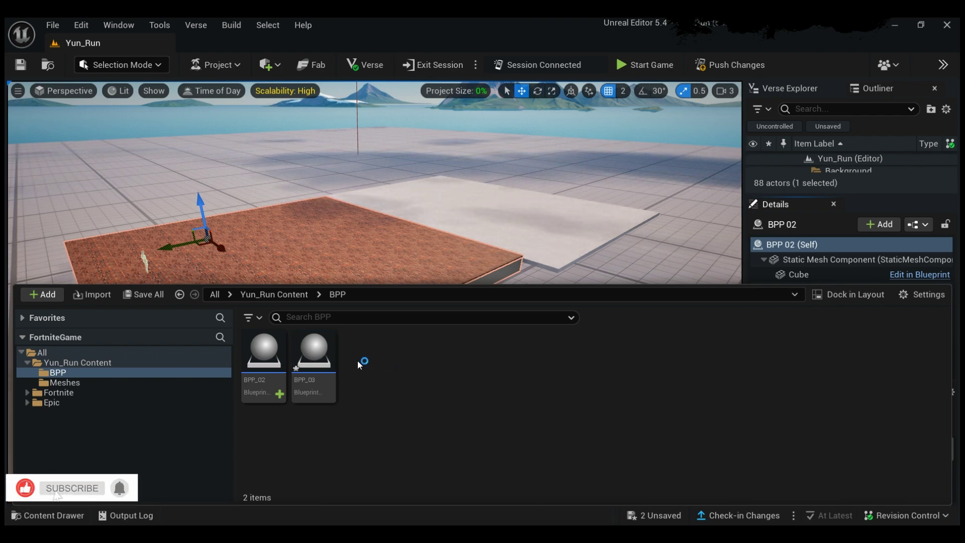
pyautogui.moveTo(321, 348); pyautogui.dragTo(409, 382)
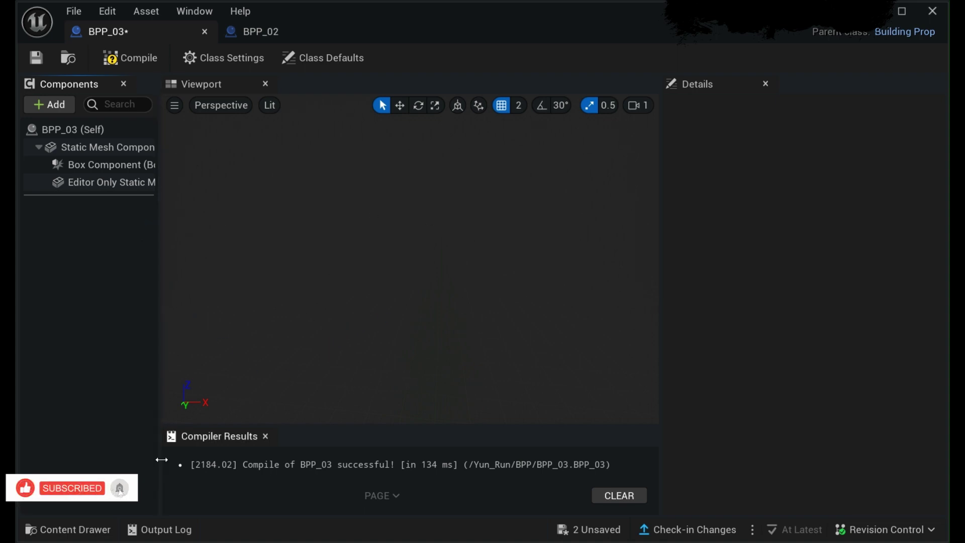
pyautogui.click(108, 529)
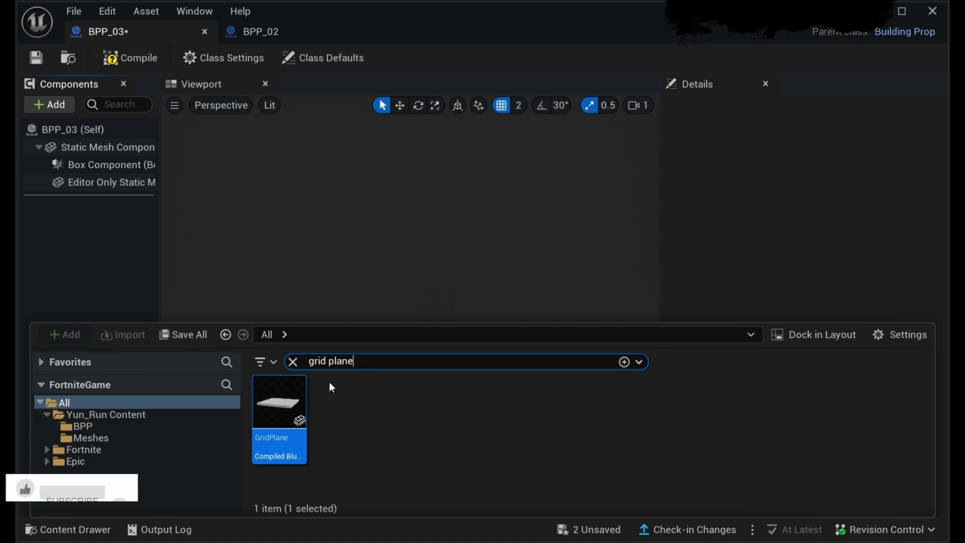
pyautogui.click(178, 403)
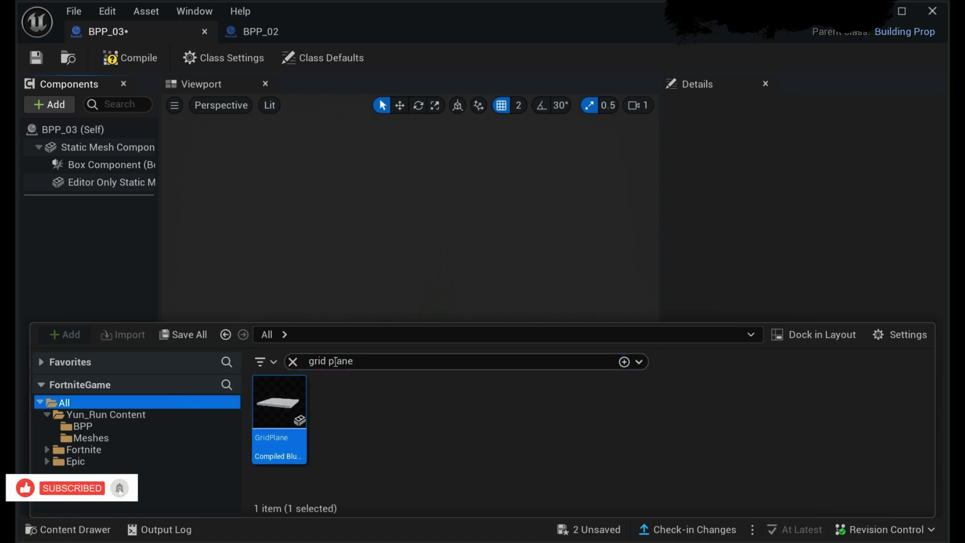
pyautogui.click(365, 359)
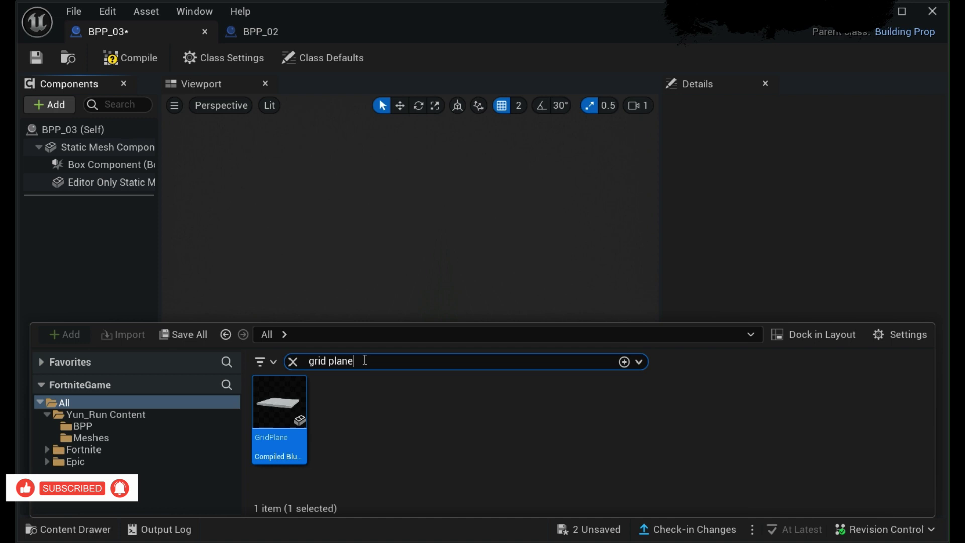
pyautogui.moveTo(333, 360); pyautogui.dragTo(307, 361)
# Drag the GridPlane asset into the BPP_03 viewport and clear the search
pyautogui.click(330, 398)
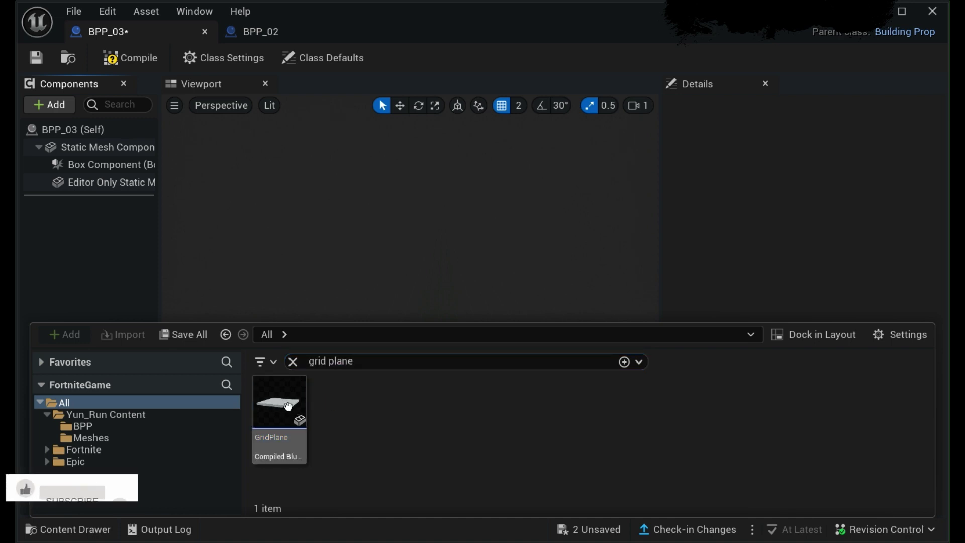
pyautogui.click(288, 406)
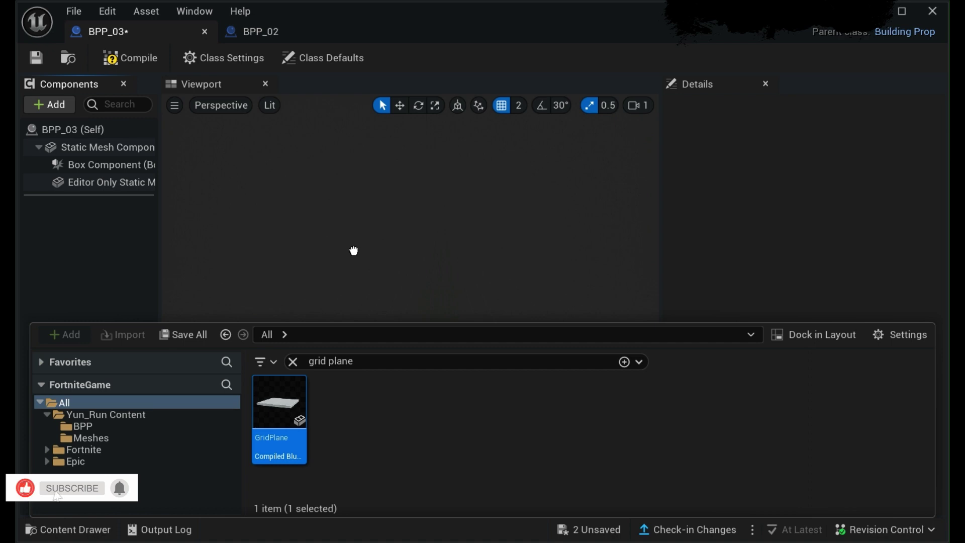
pyautogui.moveTo(354, 250); pyautogui.dragTo(356, 258)
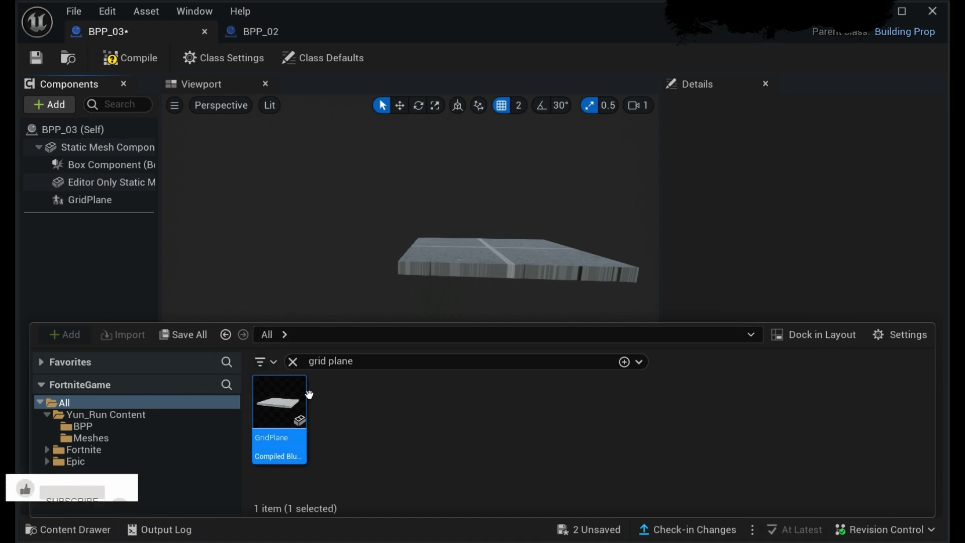
pyautogui.click(293, 362)
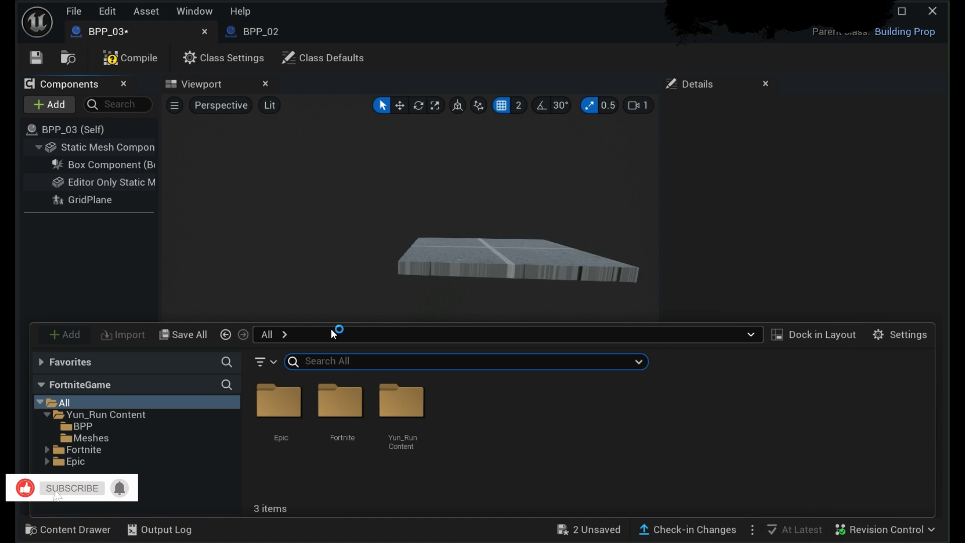
# Review BPP_03's Class Defaults through the Mesh, Marking and Structural Support sections in a widened Details panel
pyautogui.moveTo(334, 319); pyautogui.dragTo(322, 442)
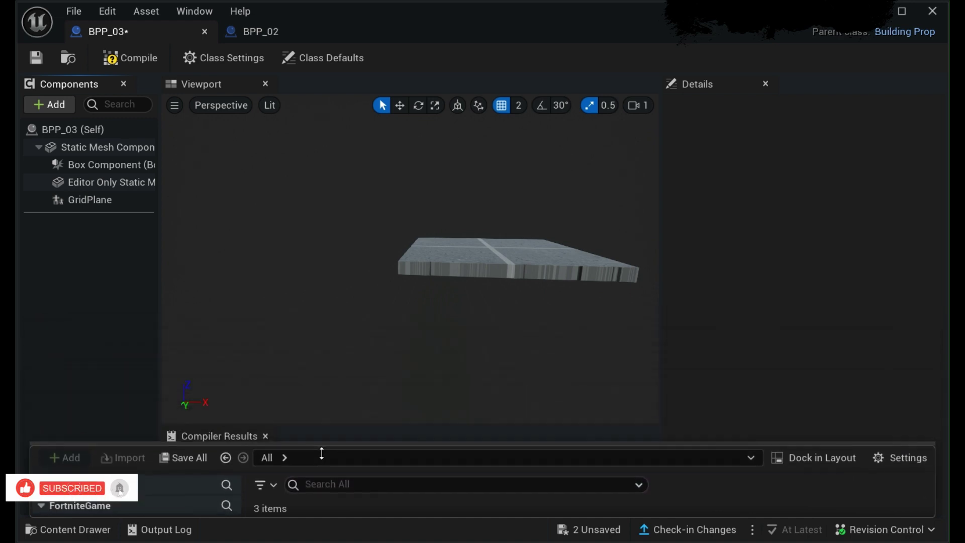
pyautogui.click(328, 60)
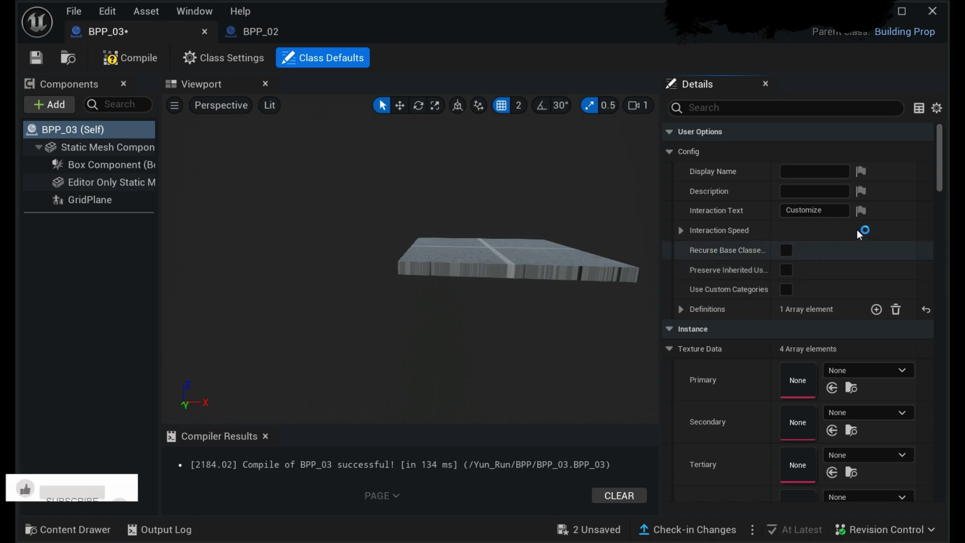
pyautogui.moveTo(941, 174); pyautogui.dragTo(925, 246)
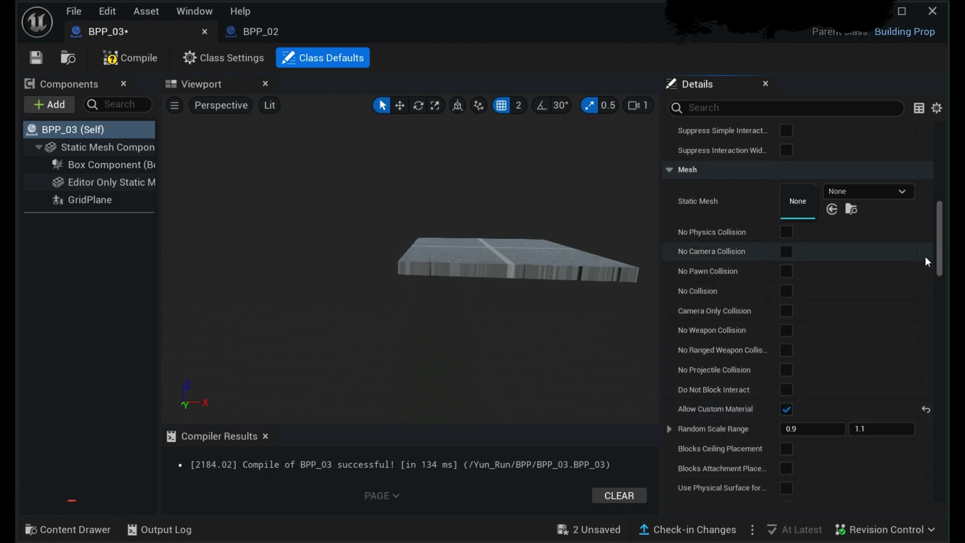
pyautogui.moveTo(939, 246); pyautogui.dragTo(938, 275)
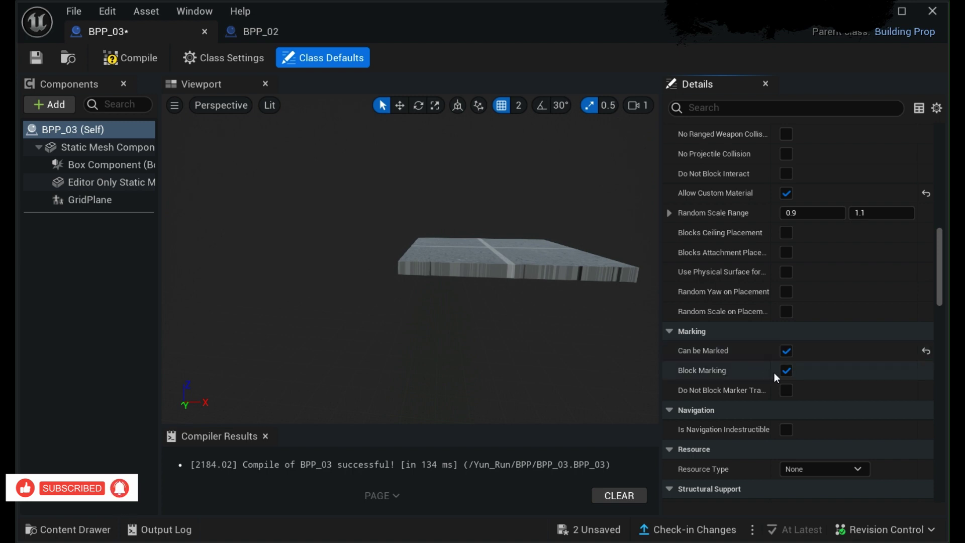
pyautogui.scroll(-1, 943, 277)
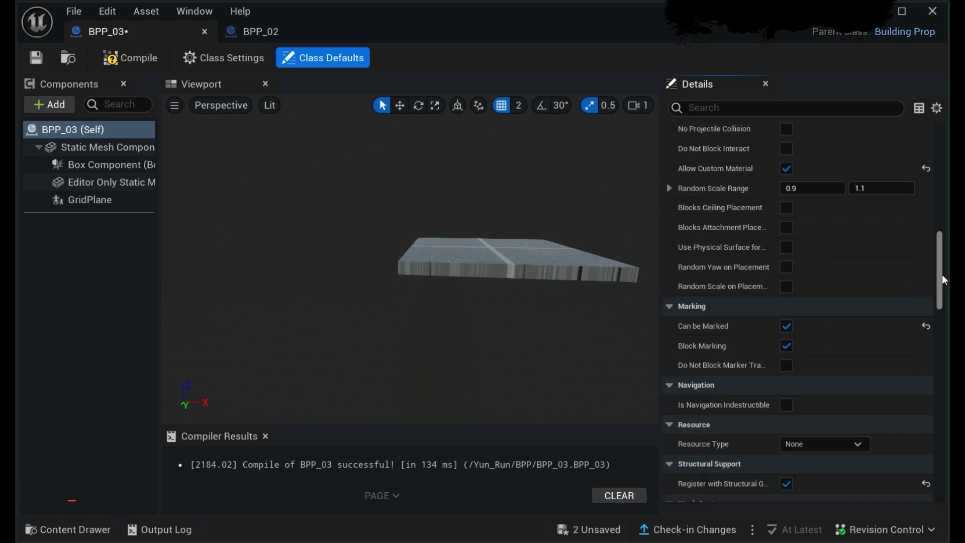
pyautogui.moveTo(942, 275); pyautogui.dragTo(937, 296)
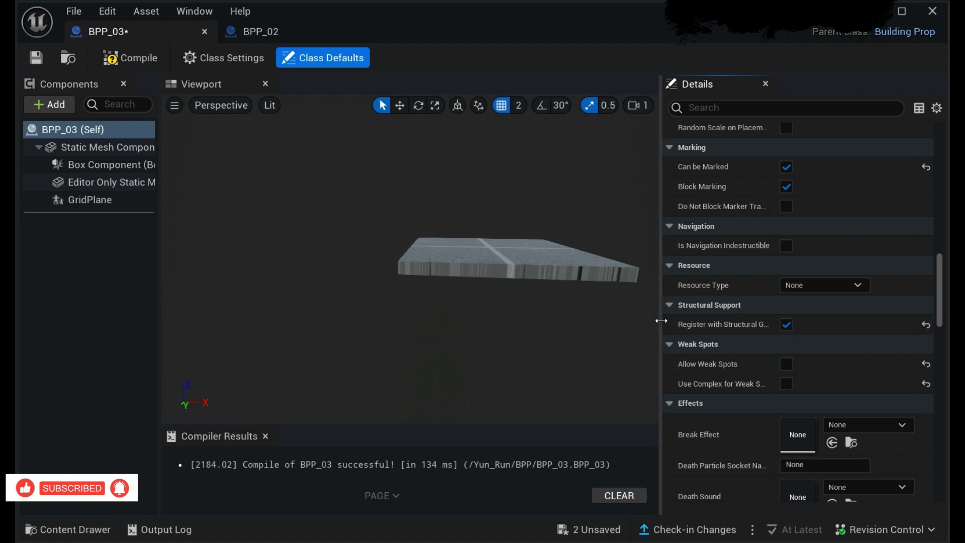
pyautogui.moveTo(661, 321); pyautogui.dragTo(594, 323)
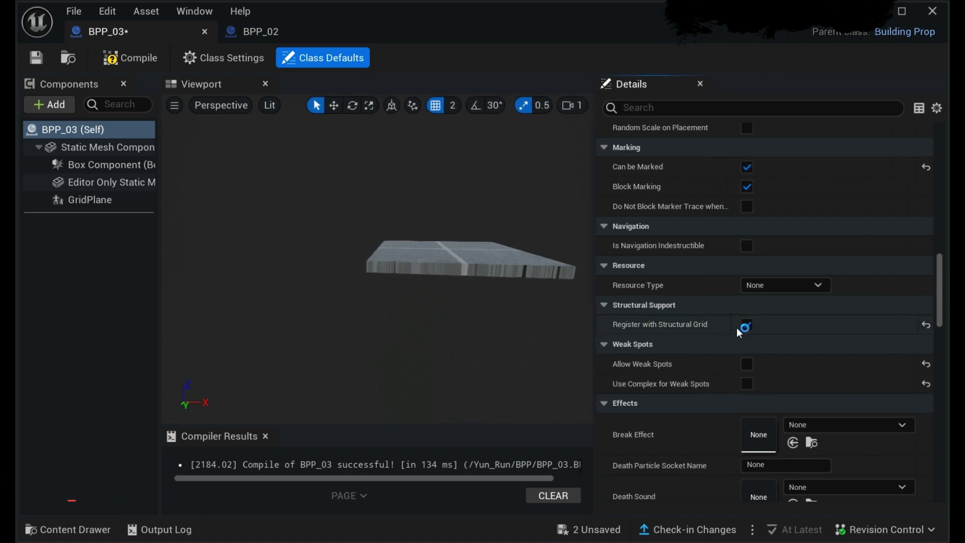
# Enable Allow Team Damage and Can be Damaged in BPP_03's Class Defaults and save
pyautogui.moveTo(936, 294); pyautogui.dragTo(936, 309)
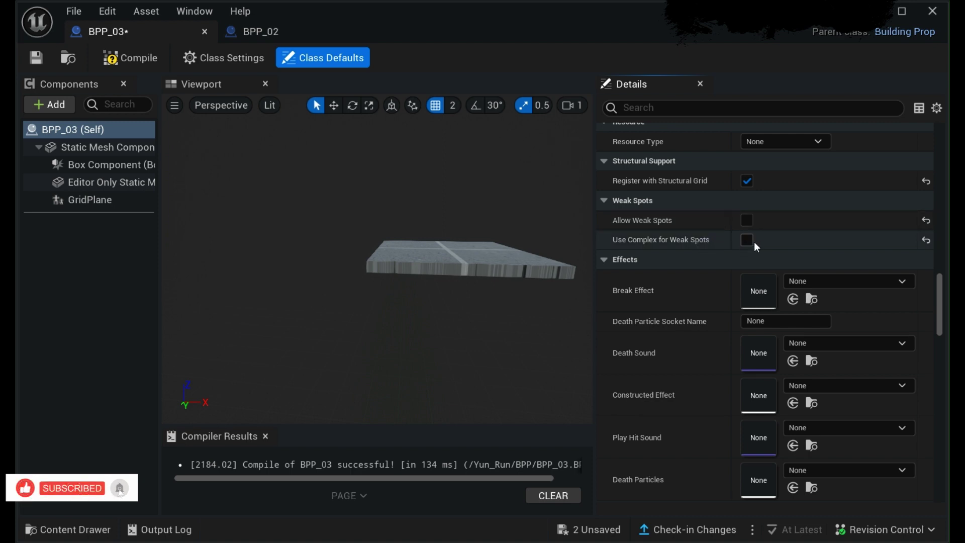
pyautogui.moveTo(938, 279); pyautogui.dragTo(932, 311)
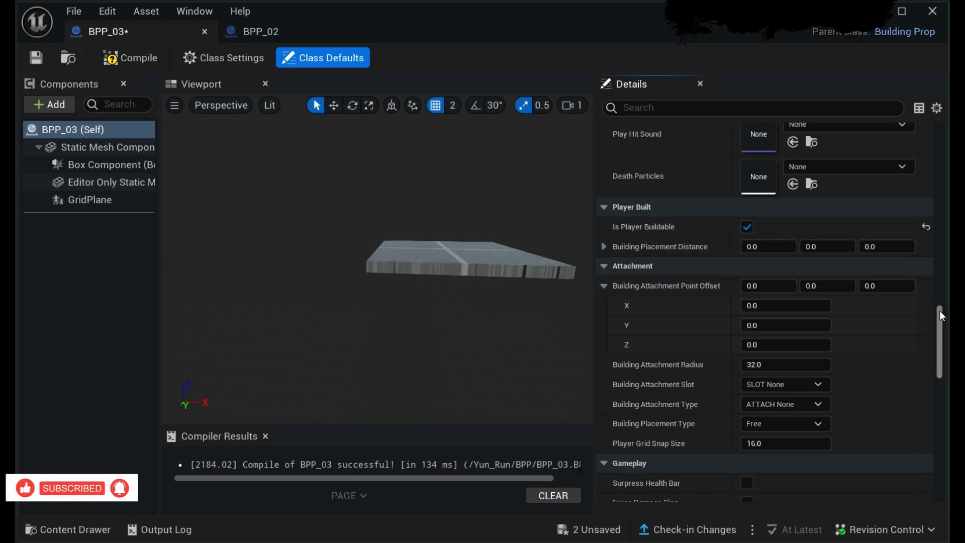
pyautogui.moveTo(940, 311); pyautogui.dragTo(932, 371)
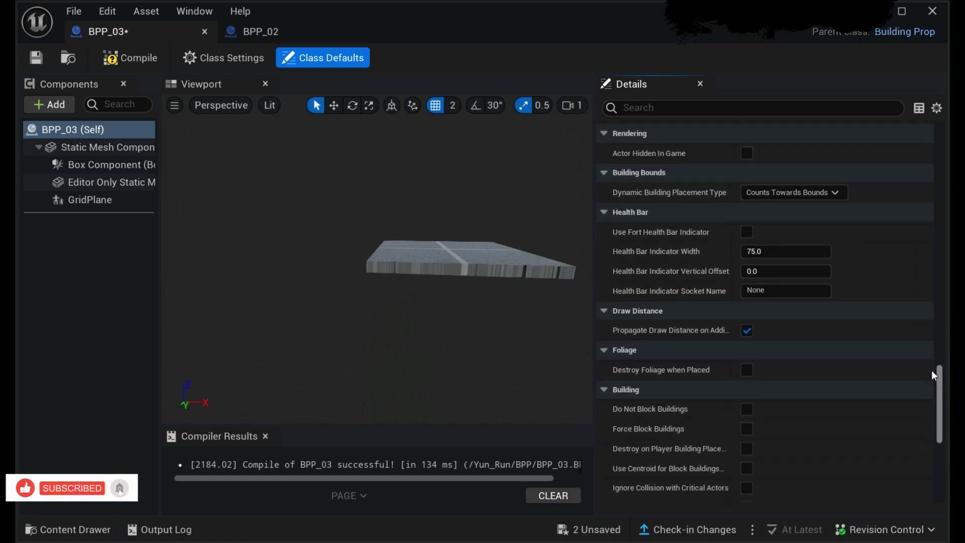
pyautogui.hotkey('ctrl', 's')
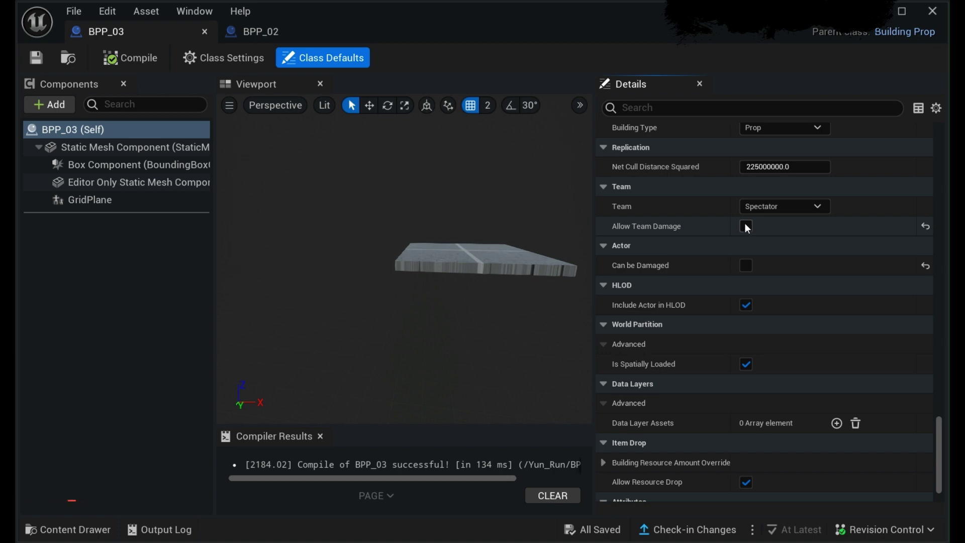
pyautogui.click(746, 226)
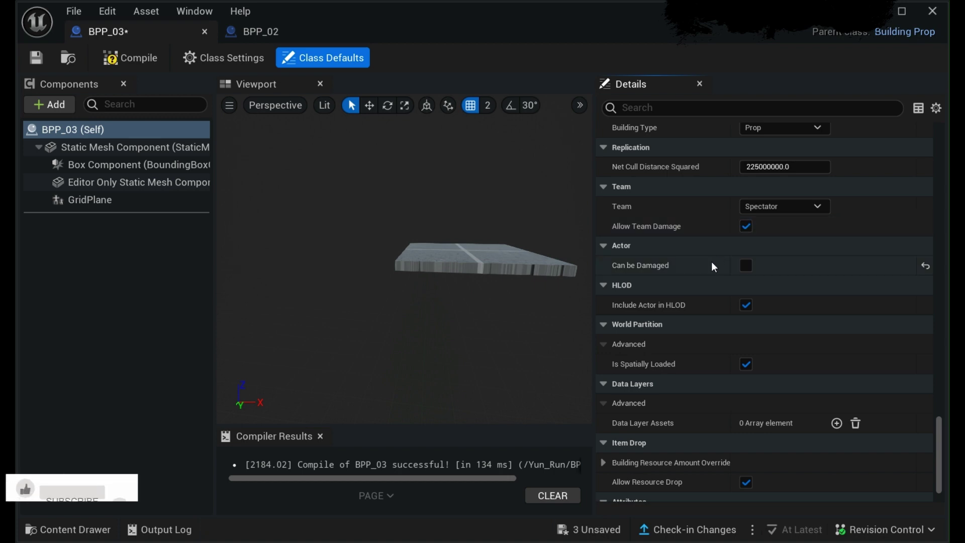
pyautogui.scroll(3, 707, 334)
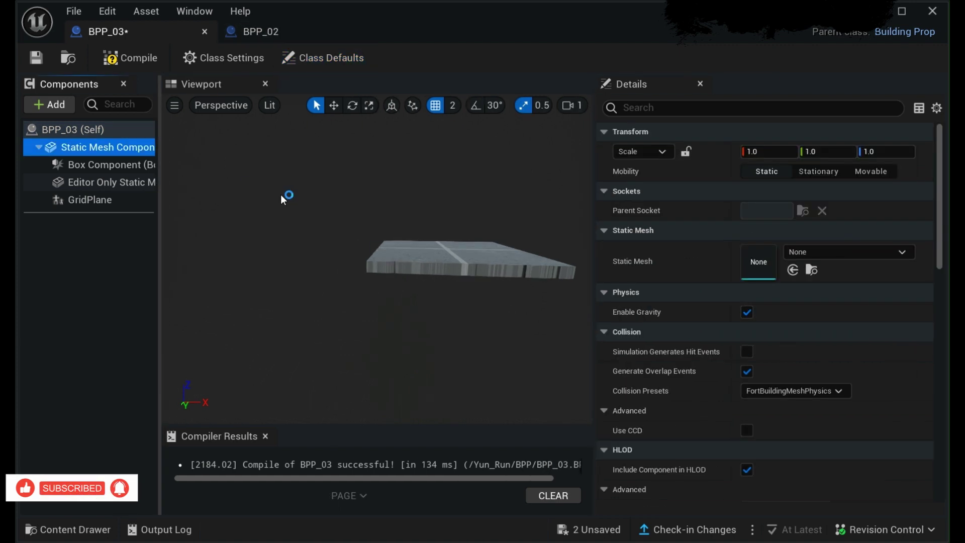
# Inspect the Static Mesh, Box, Editor Only Static Mesh and GridPlane components of BPP_03
pyautogui.click(126, 124)
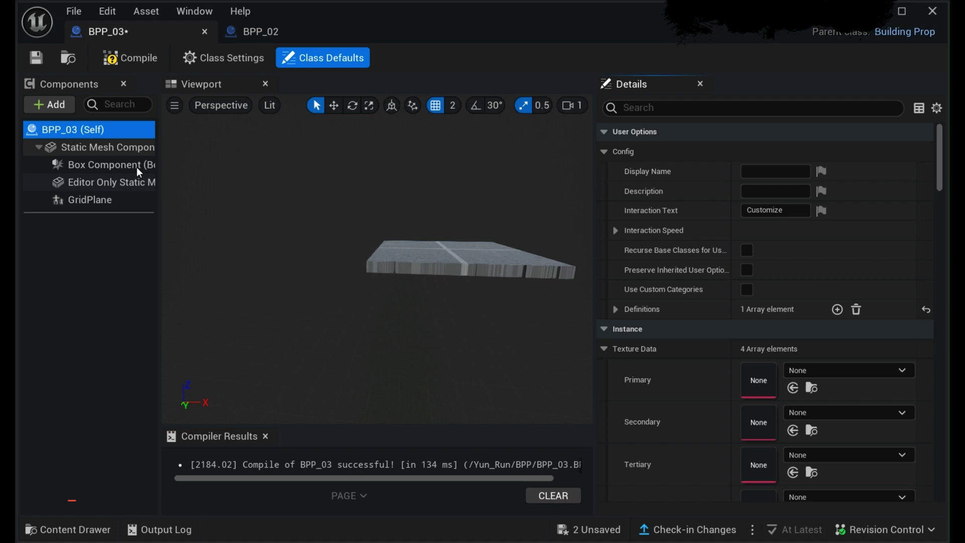
pyautogui.click(144, 149)
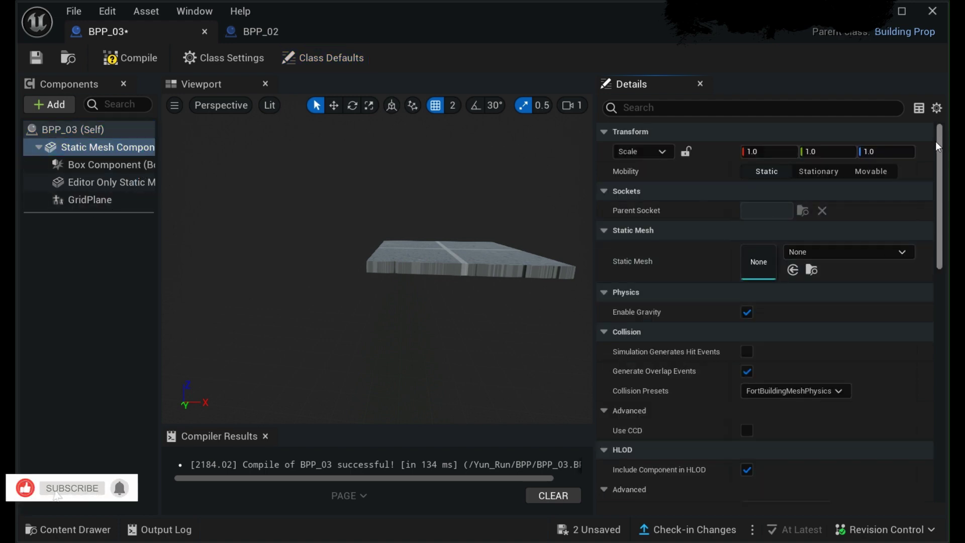
pyautogui.moveTo(937, 154); pyautogui.dragTo(885, 378)
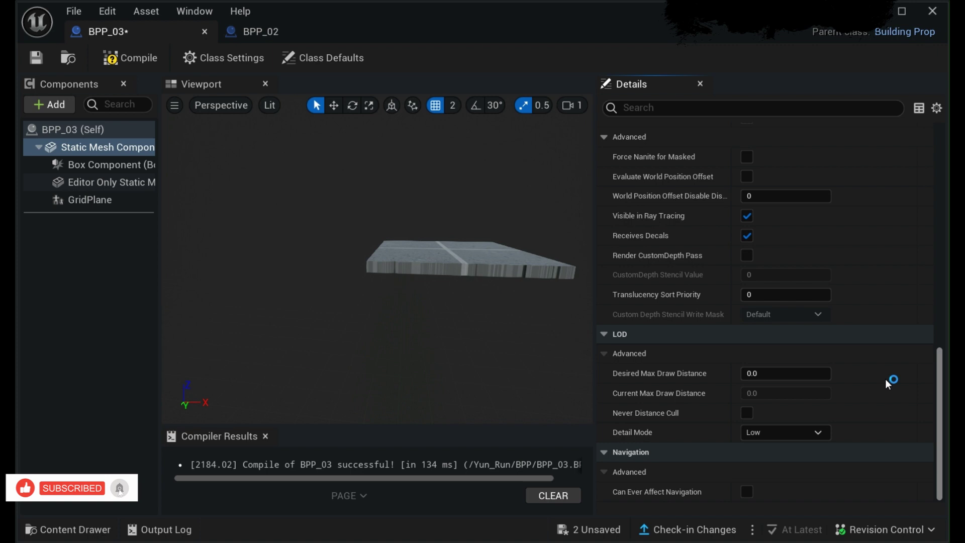
pyautogui.click(85, 164)
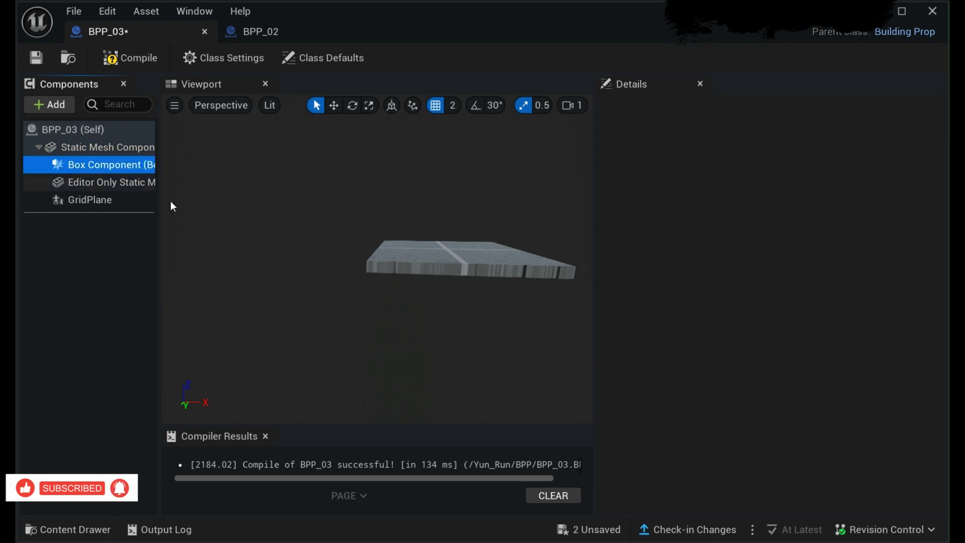
pyautogui.click(107, 184)
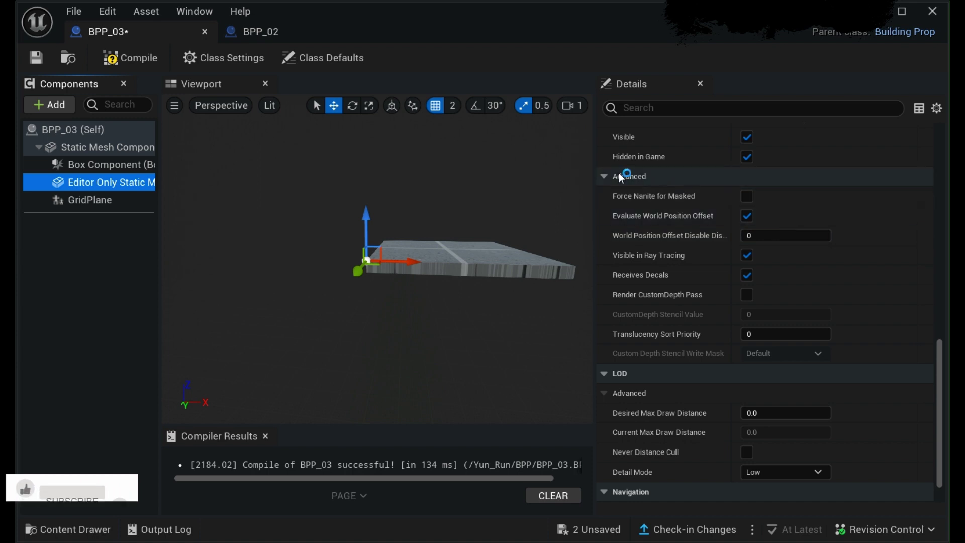
pyautogui.moveTo(161, 205); pyautogui.dragTo(215, 207)
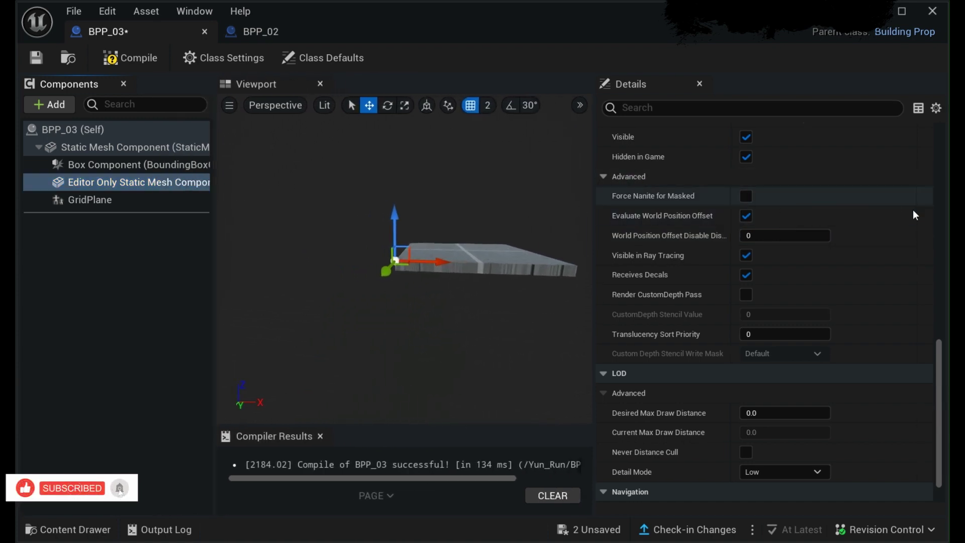
pyautogui.moveTo(938, 371); pyautogui.dragTo(946, 131)
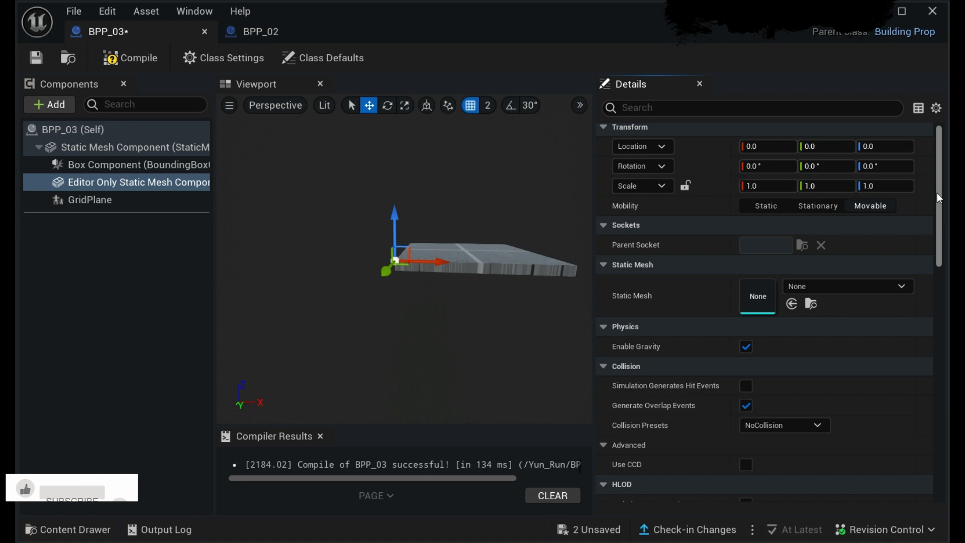
pyautogui.moveTo(937, 192)
pyautogui.mouseDown()
pyautogui.moveTo(897, 347)
pyautogui.moveTo(894, 429)
pyautogui.mouseUp()
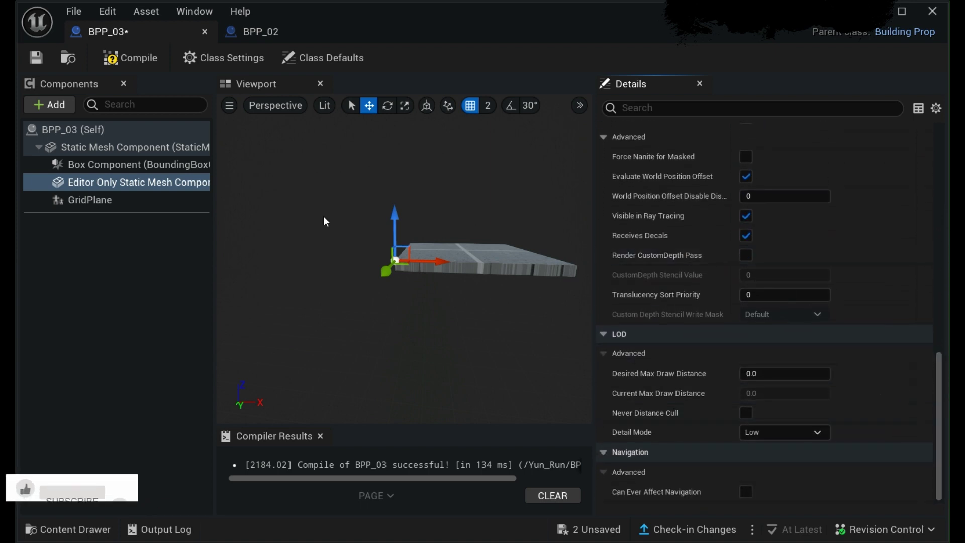
pyautogui.click(117, 199)
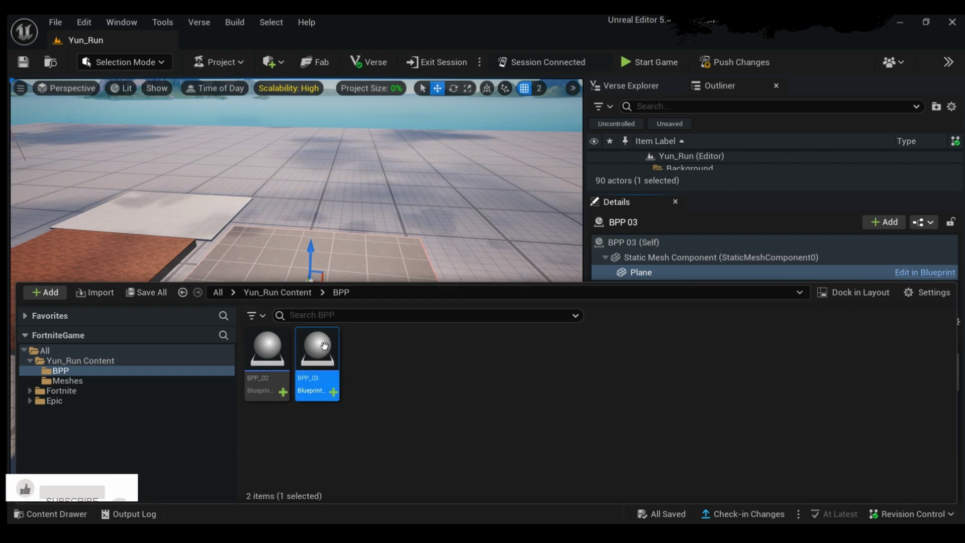
# Place BPP_03 beside the brick platform in Yun_Run, scaled 6.195 × 6.26 × 3.5
pyautogui.moveTo(324, 345); pyautogui.dragTo(386, 249)
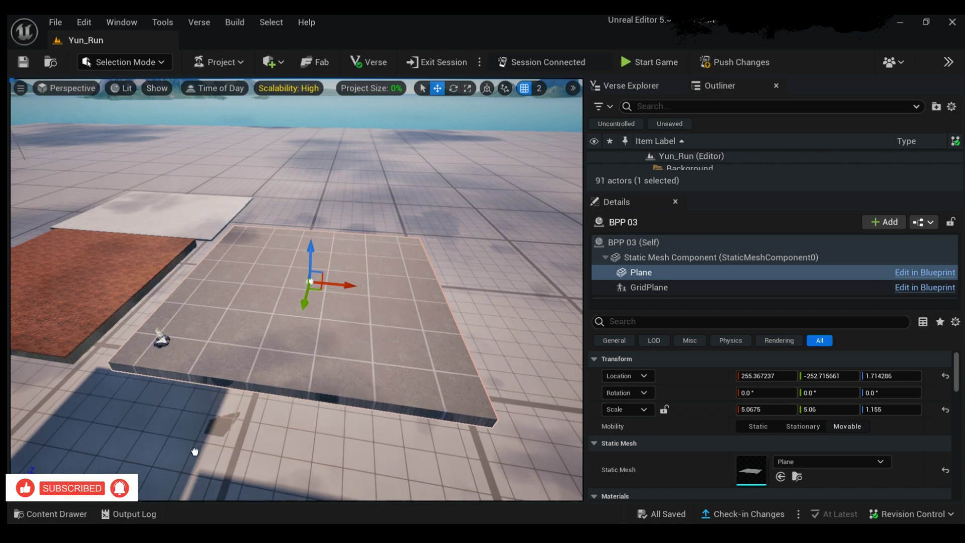
pyautogui.moveTo(196, 474); pyautogui.dragTo(196, 473)
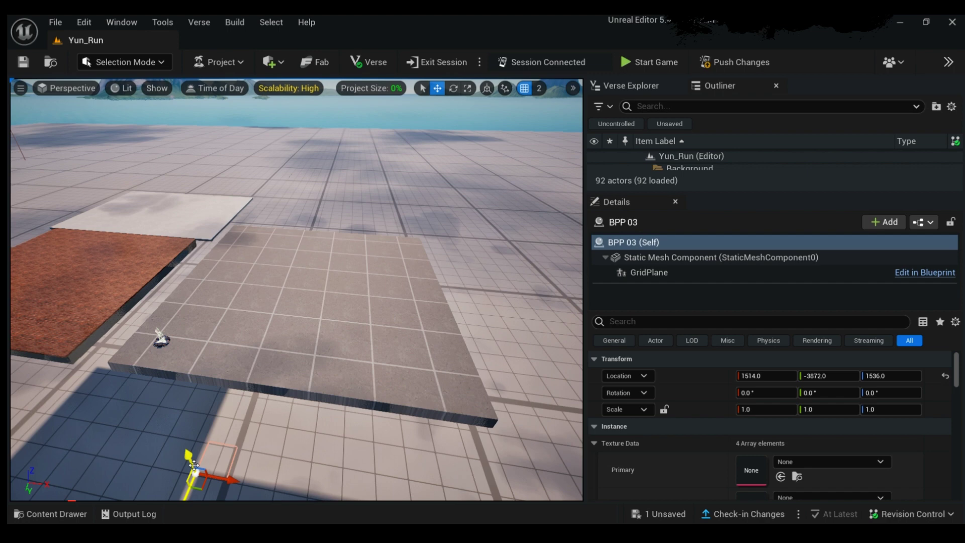
pyautogui.hotkey('ctrl', 'z')
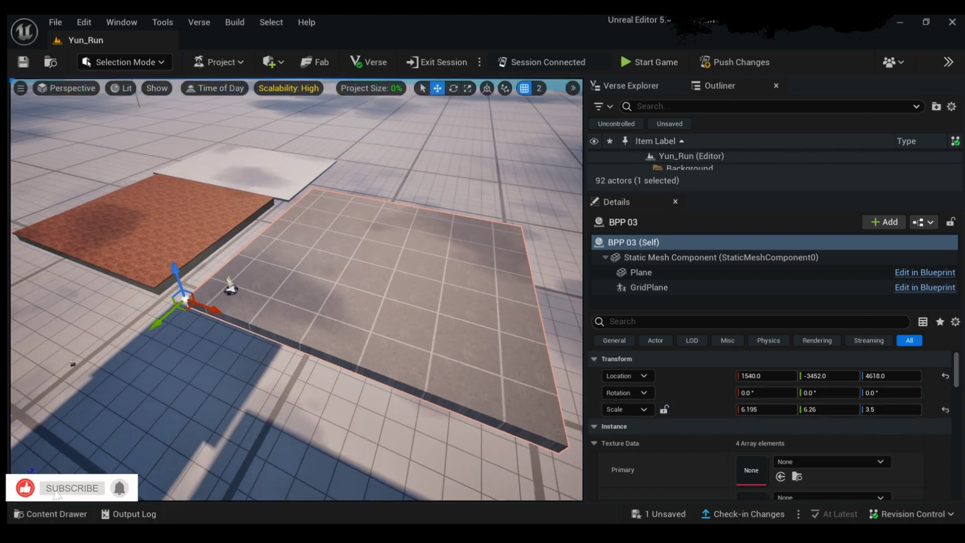
pyautogui.moveTo(297, 289); pyautogui.dragTo(266, 259, button='right')
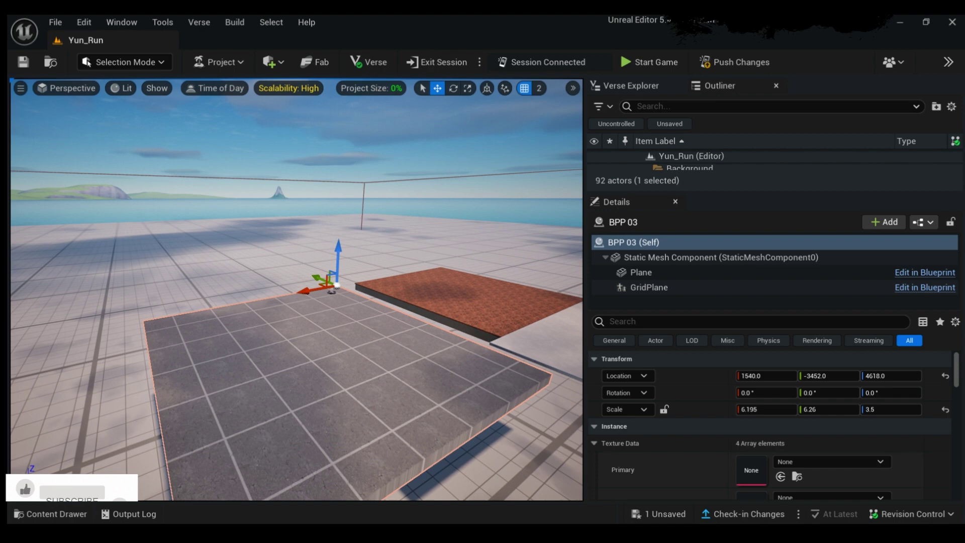
pyautogui.moveTo(418, 303); pyautogui.dragTo(419, 303, button='right')
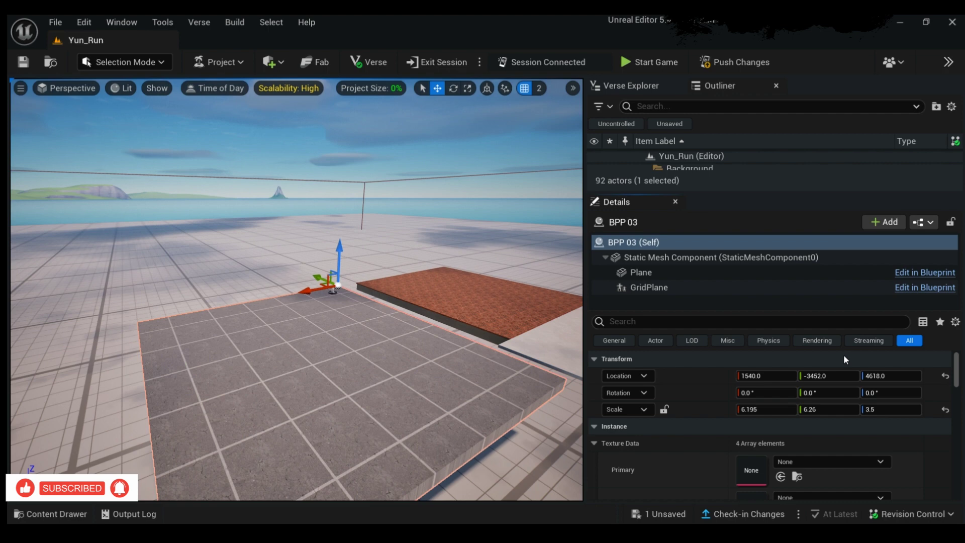
pyautogui.click(696, 273)
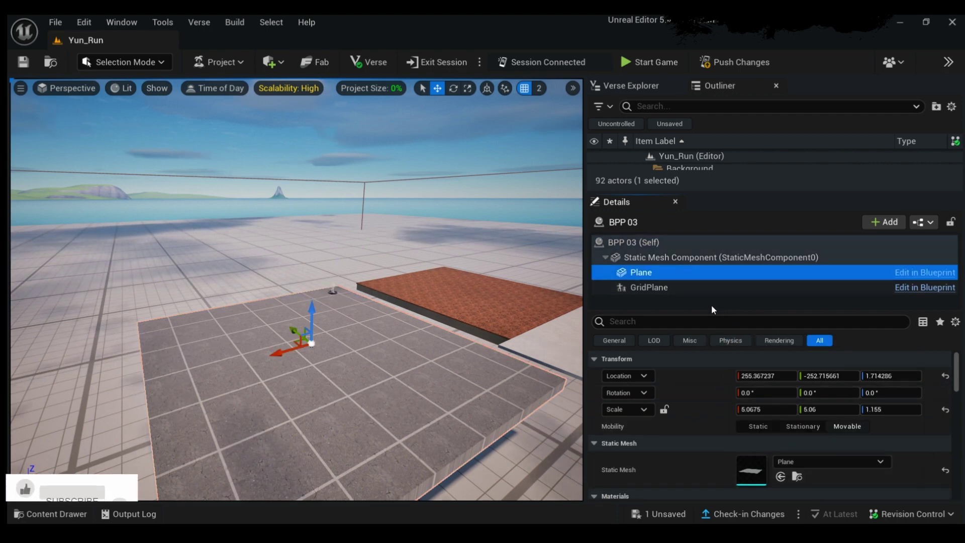
# Tick Visible under Rendering for the Plane component so the slab shows green grass
pyautogui.moveTo(710, 310); pyautogui.dragTo(710, 234)
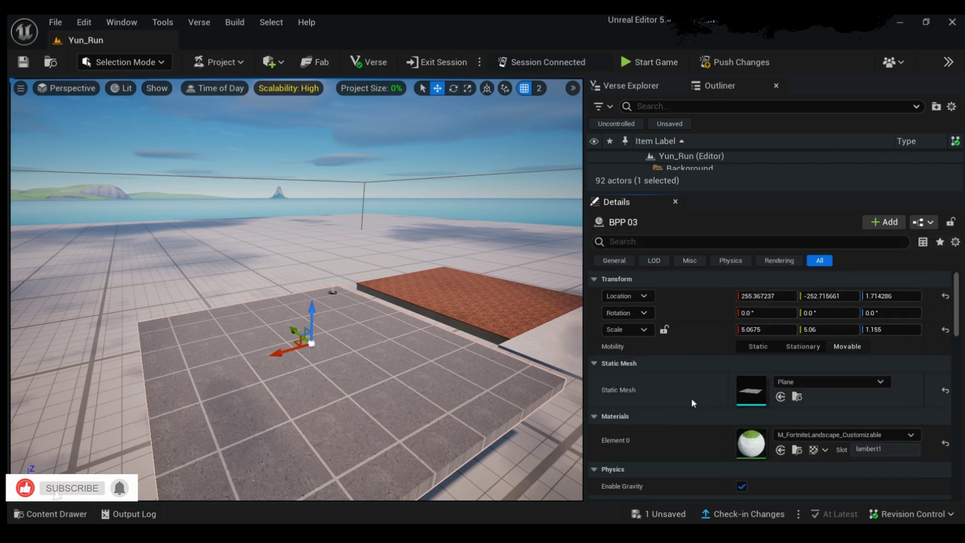
pyautogui.scroll(-2, 695, 412)
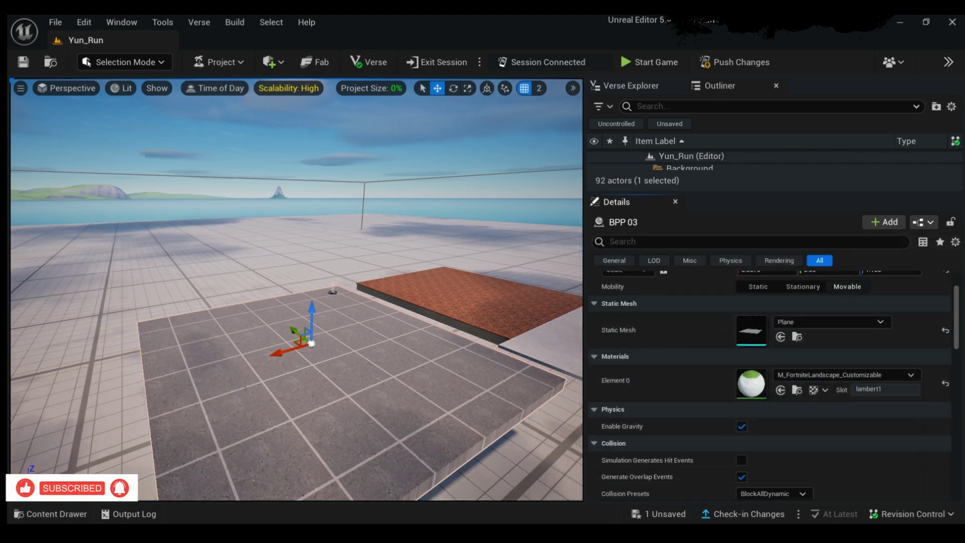
pyautogui.scroll(-1, 695, 423)
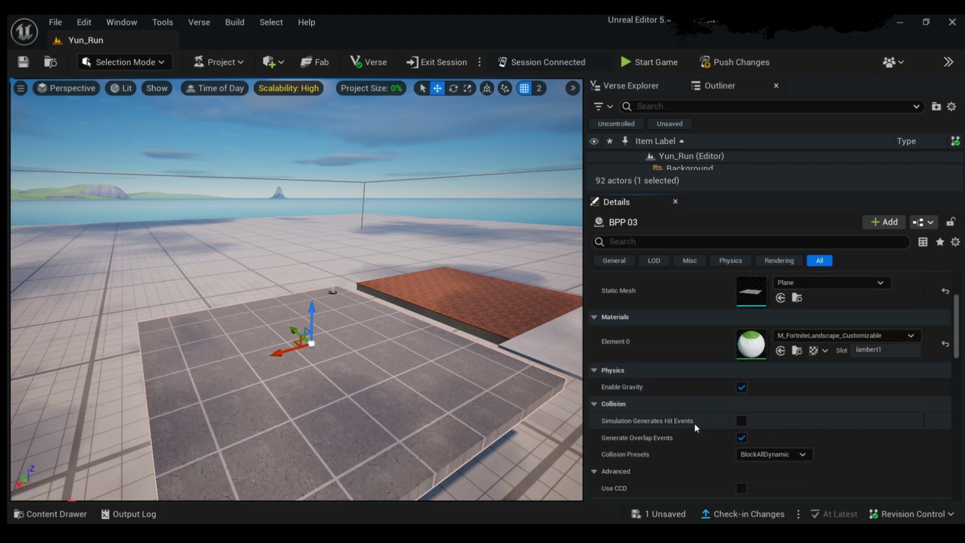
pyautogui.scroll(-3, 699, 419)
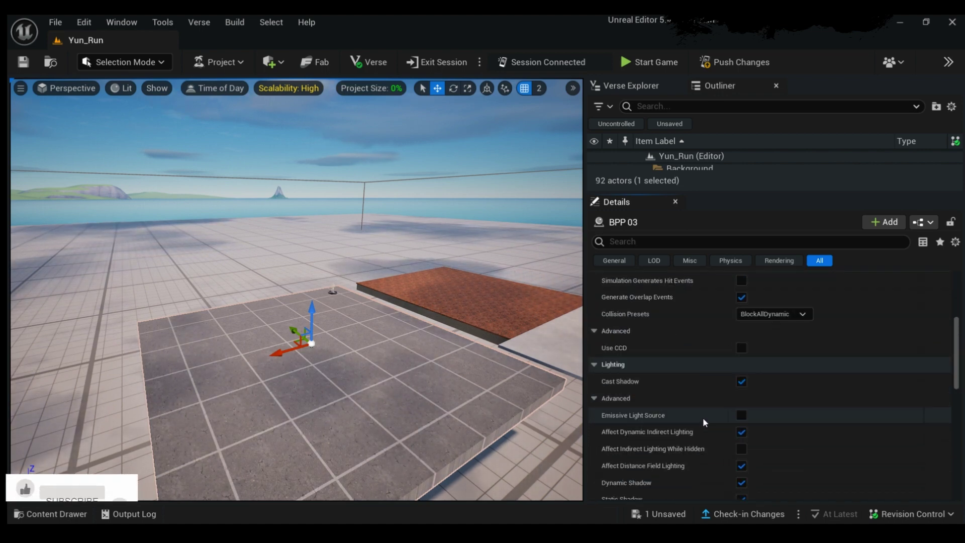
pyautogui.scroll(-2, 706, 411)
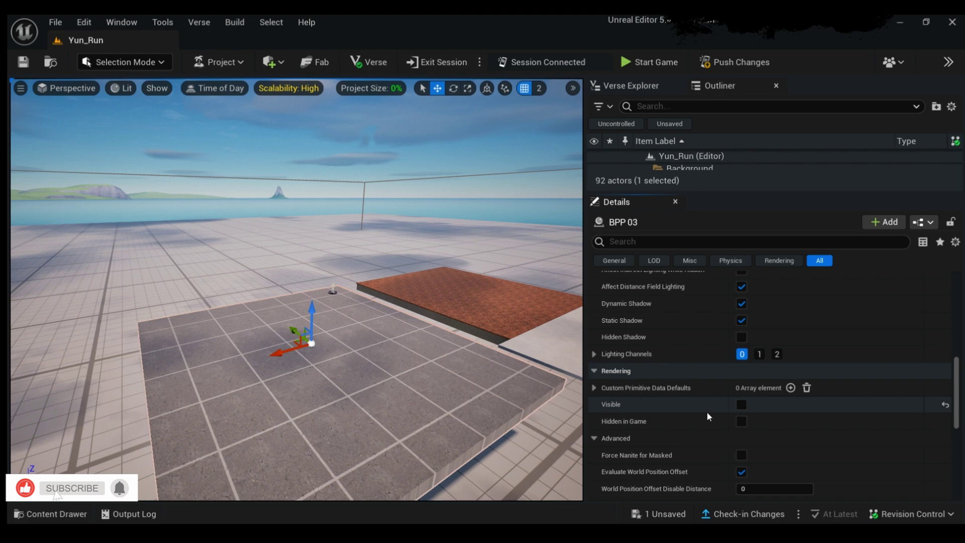
pyautogui.click(739, 405)
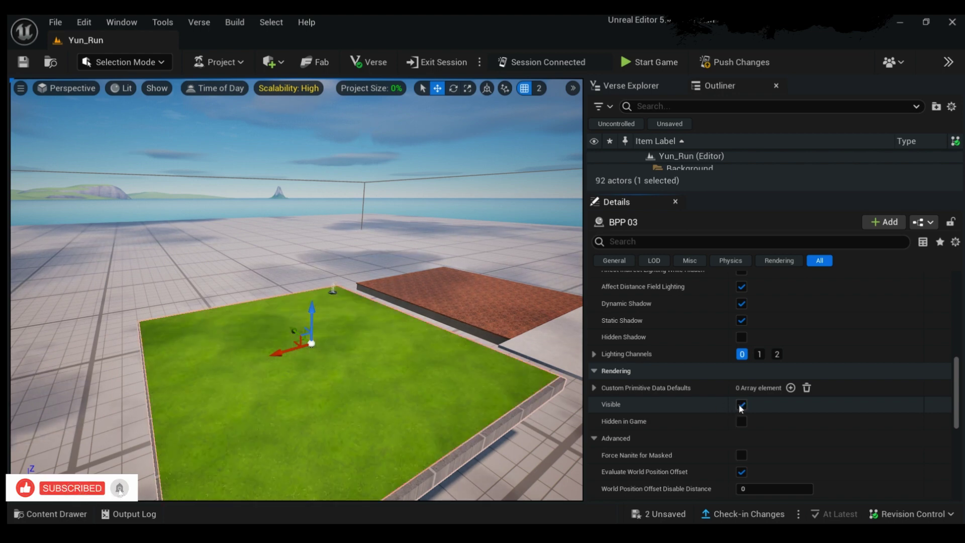
pyautogui.scroll(2, 681, 366)
pyautogui.scroll(6, 693, 365)
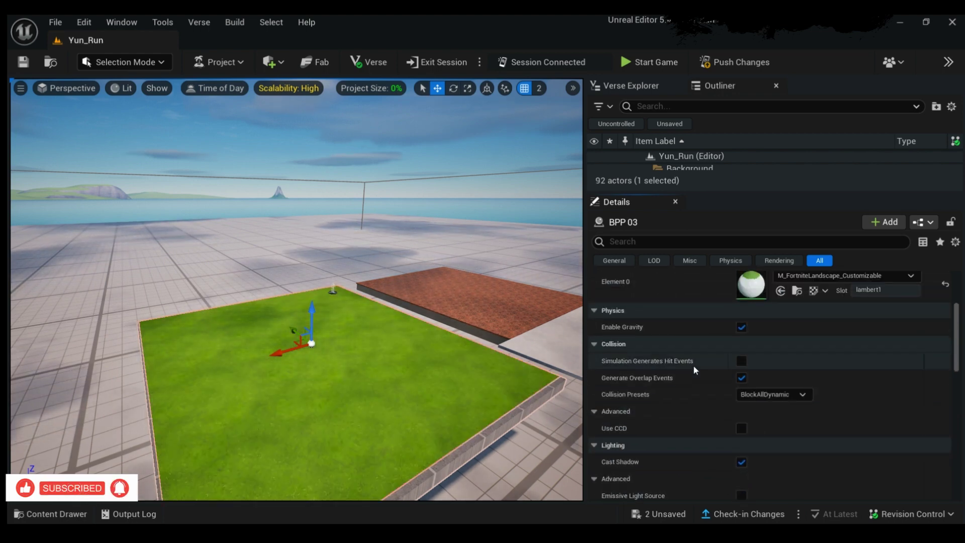
pyautogui.scroll(1, 695, 363)
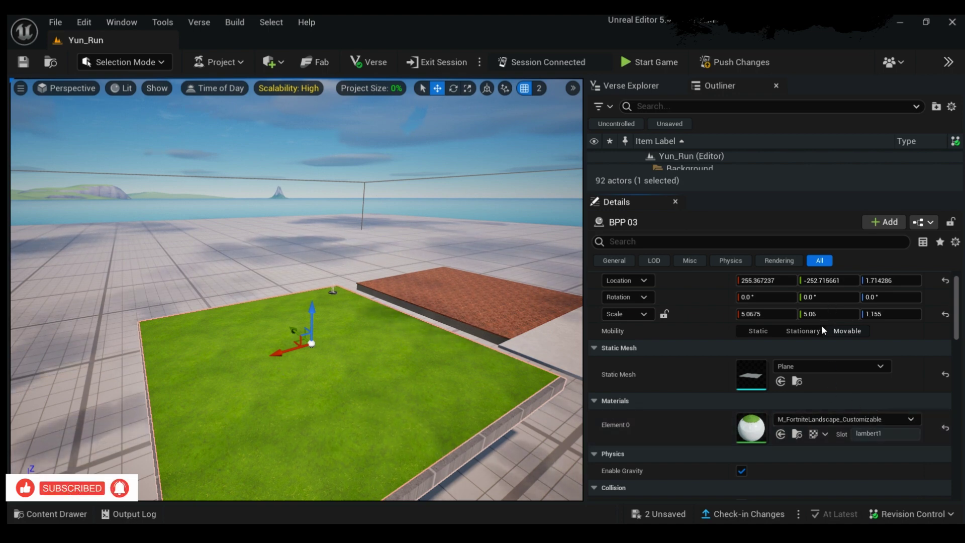
# Check the Static Mesh Component, Plane (scale 5.0675 × 5.06 × 1.155) and GridPlane, then select BPP 03 (Self)
pyautogui.scroll(-1, 821, 325)
pyautogui.click(821, 341)
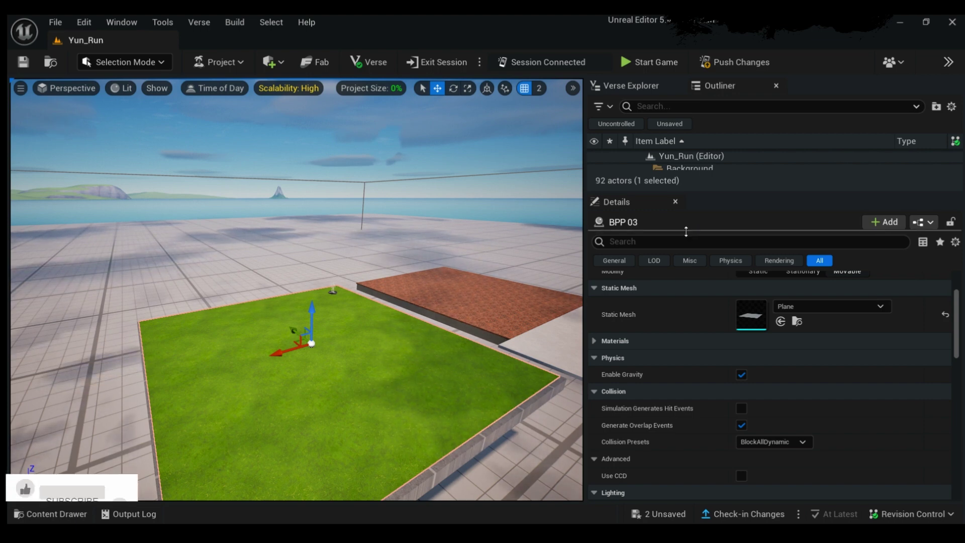
pyautogui.moveTo(686, 231); pyautogui.dragTo(692, 260)
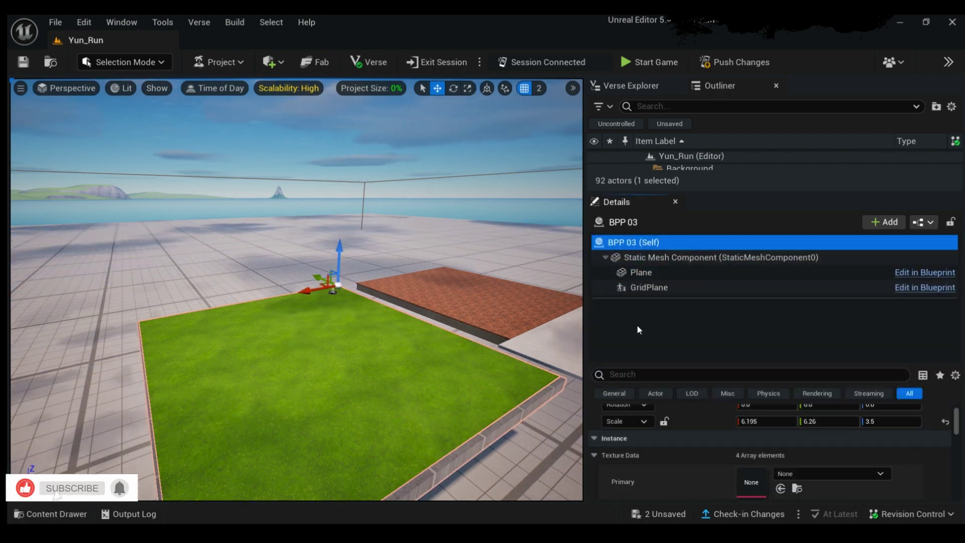
pyautogui.click(668, 259)
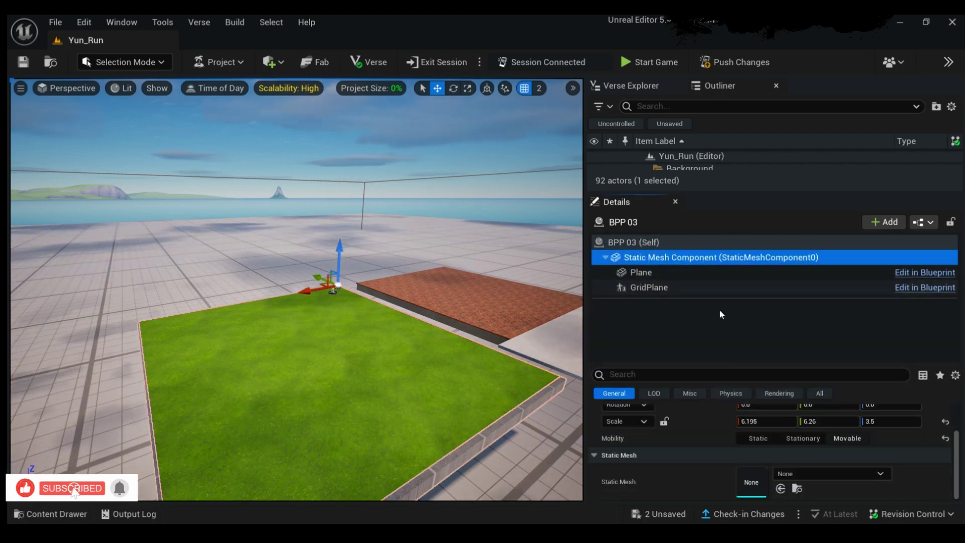
pyautogui.click(665, 275)
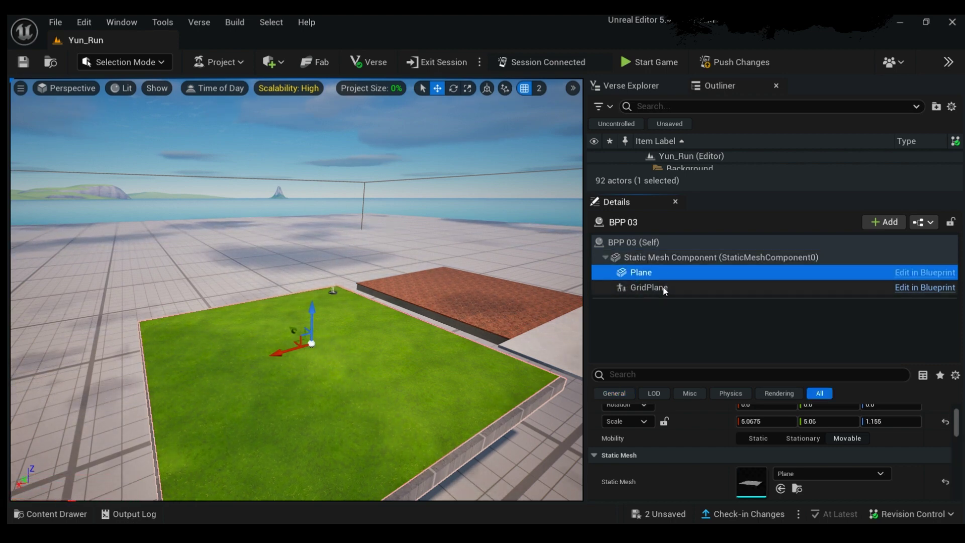
pyautogui.click(663, 287)
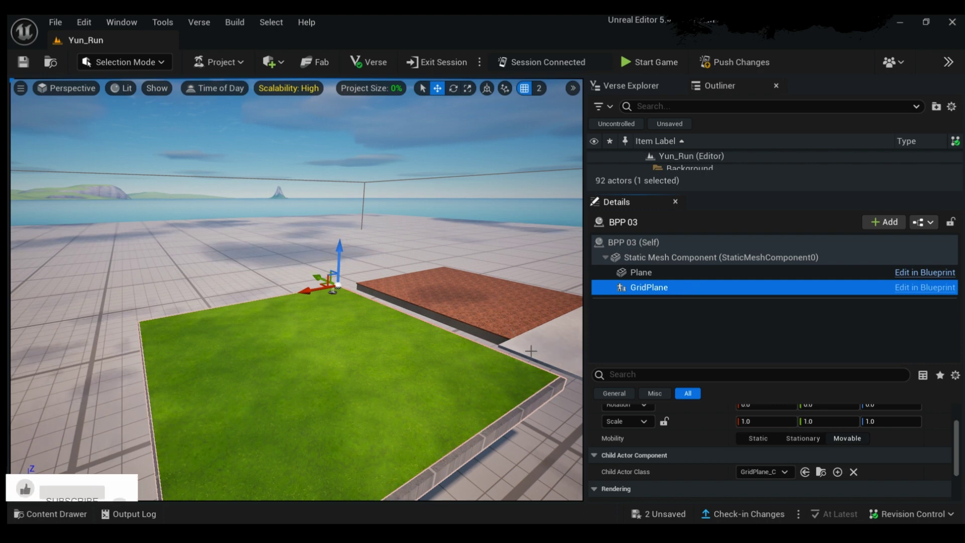
pyautogui.click(673, 331)
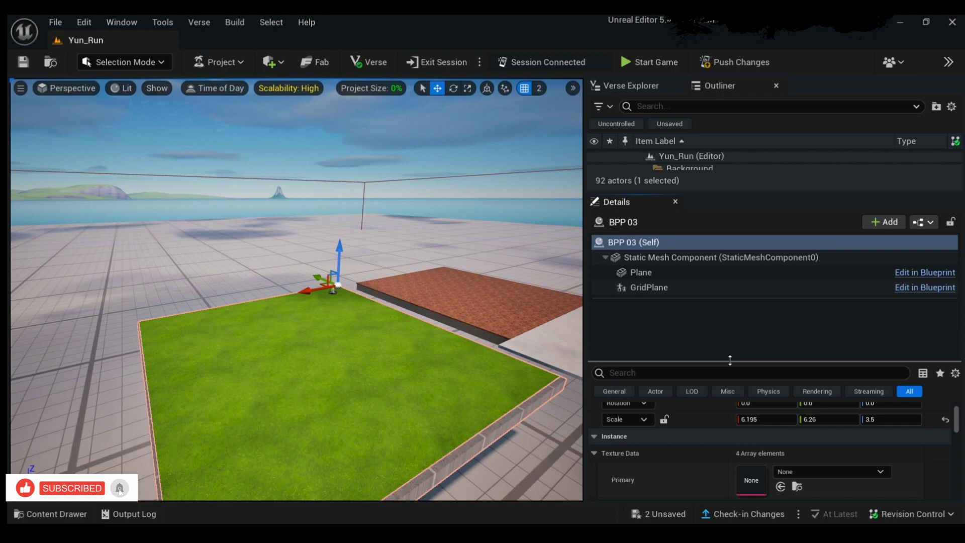
pyautogui.moveTo(722, 361); pyautogui.dragTo(722, 309)
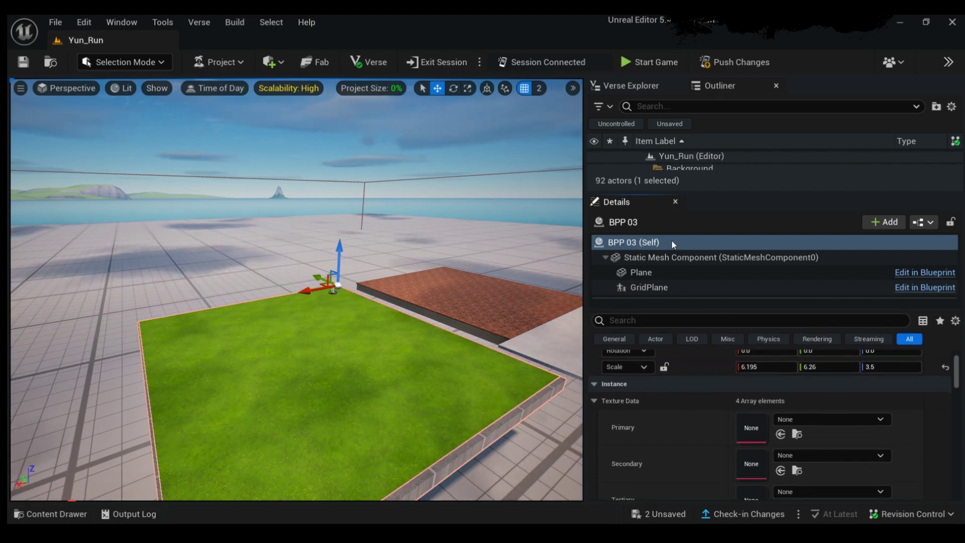
pyautogui.click(722, 245)
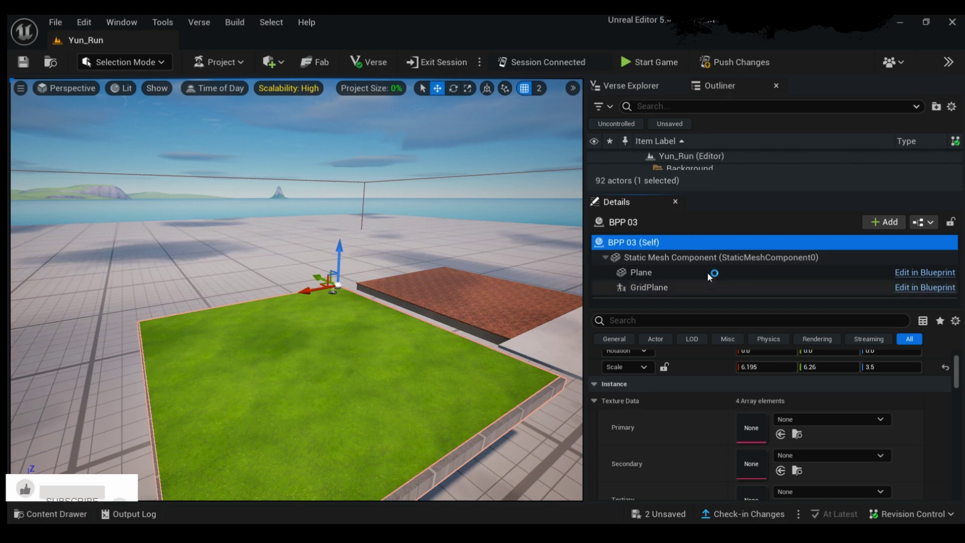
pyautogui.scroll(-5, 959, 334)
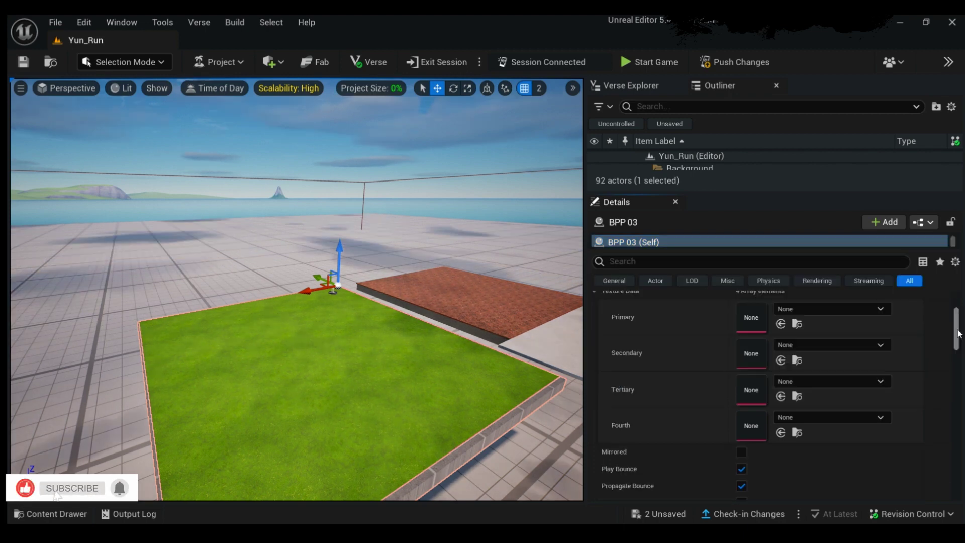
pyautogui.moveTo(959, 334); pyautogui.dragTo(955, 356)
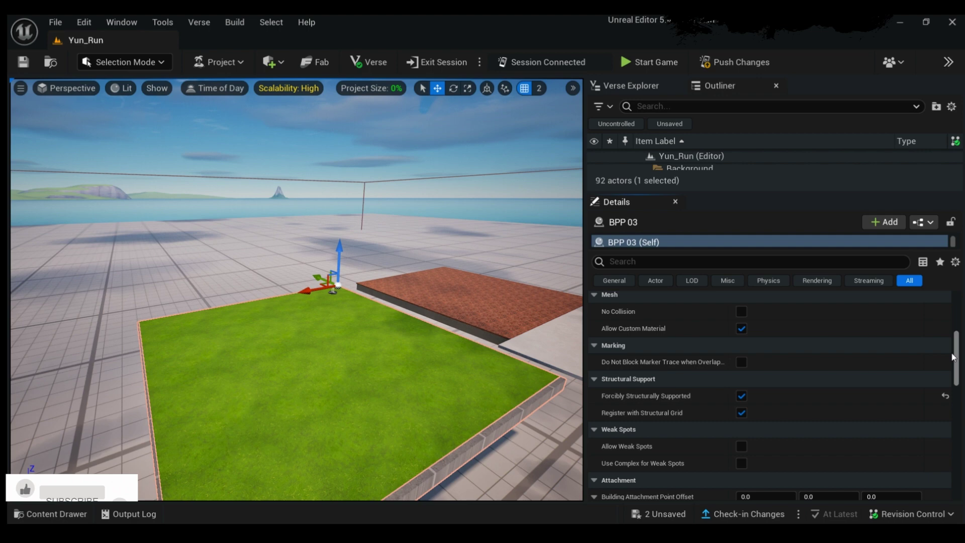
pyautogui.scroll(-3, 953, 357)
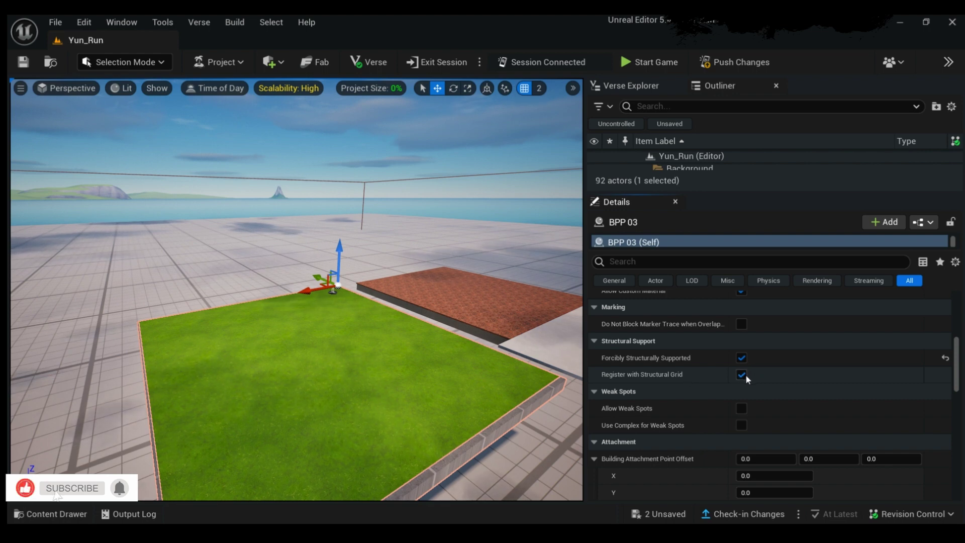
pyautogui.scroll(-2, 692, 405)
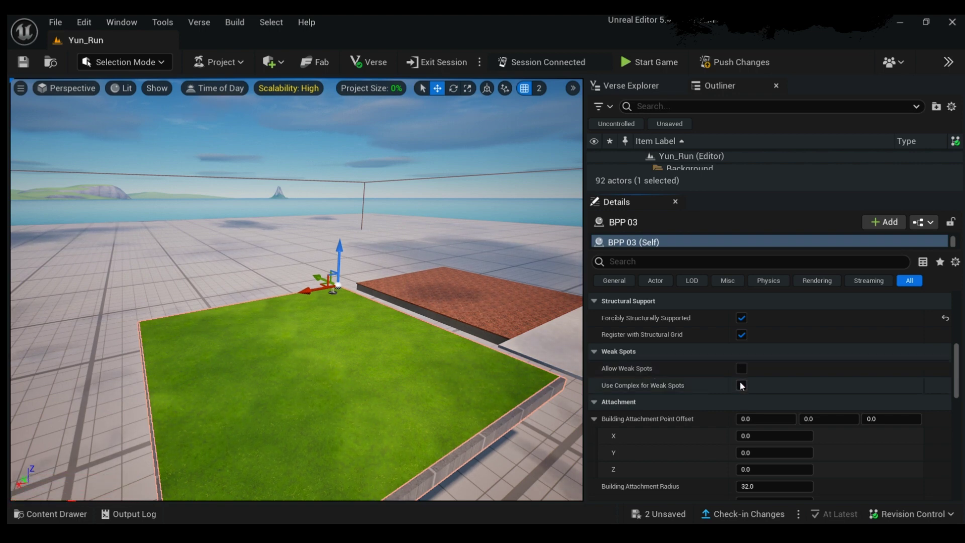
pyautogui.scroll(-2, 699, 383)
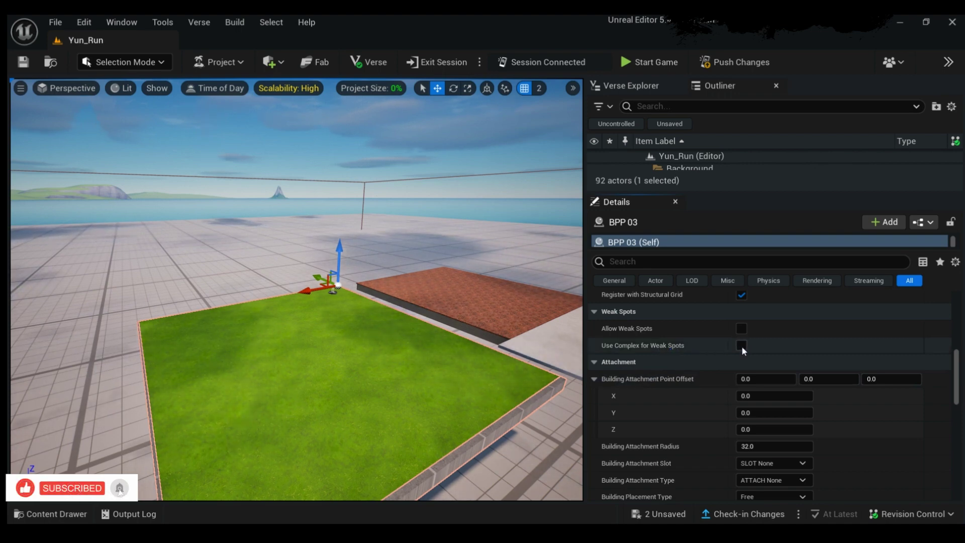
pyautogui.scroll(-3, 707, 397)
pyautogui.scroll(-4, 708, 400)
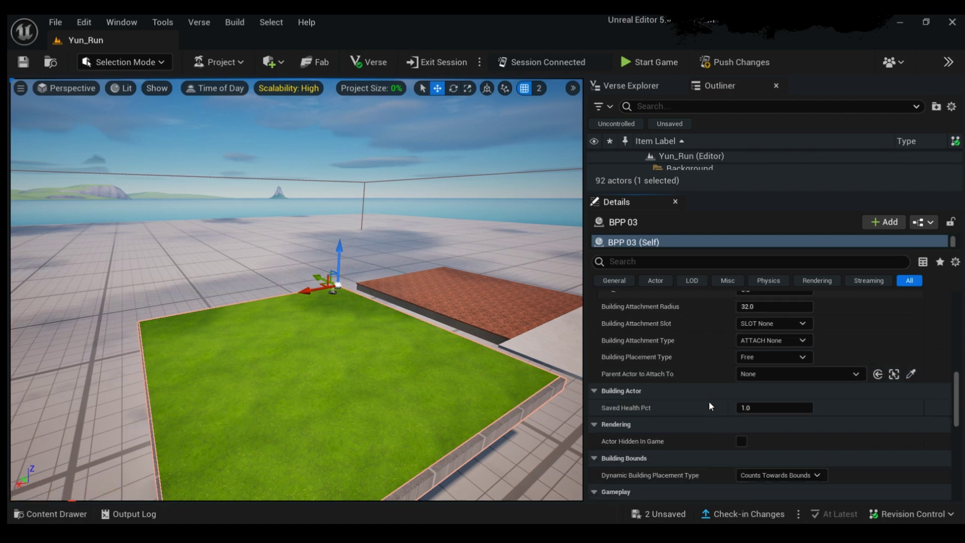
pyautogui.scroll(-2, 709, 406)
pyautogui.scroll(-2, 709, 406)
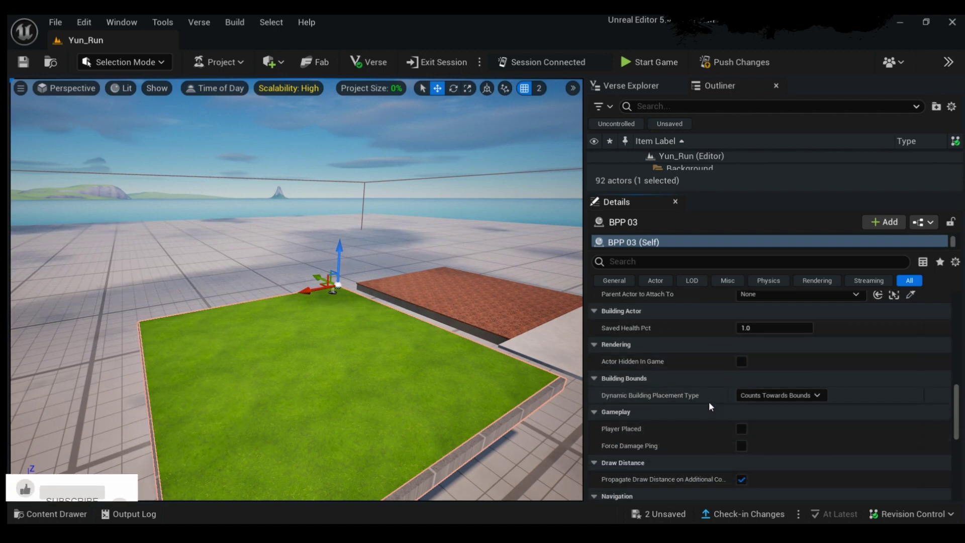
pyautogui.scroll(-2, 711, 406)
pyautogui.scroll(-1, 711, 405)
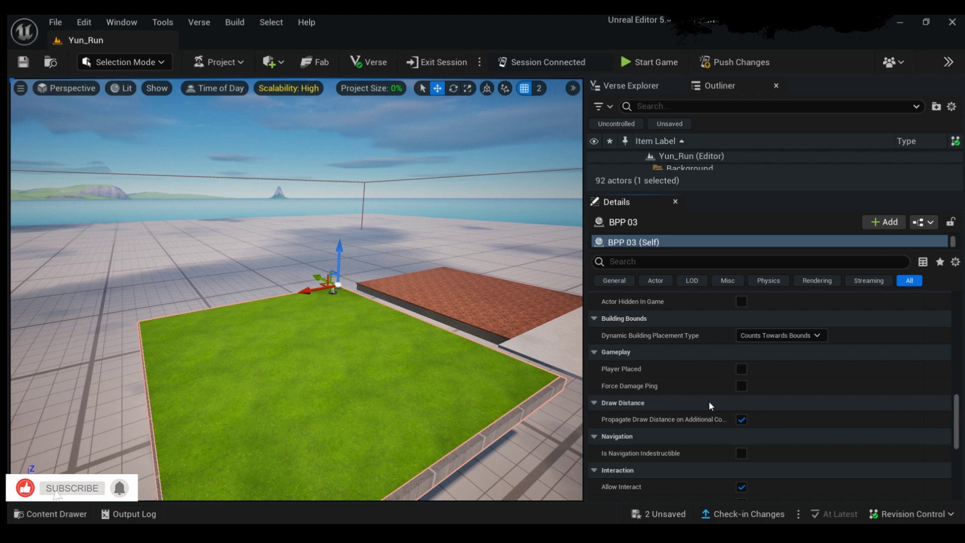
pyautogui.scroll(-2, 709, 401)
pyautogui.scroll(-1, 708, 401)
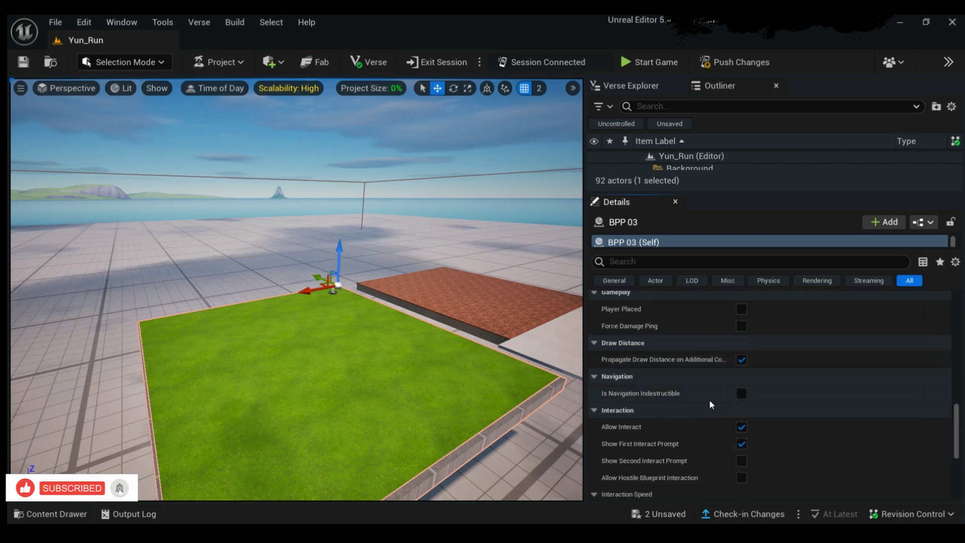
pyautogui.scroll(-3, 710, 399)
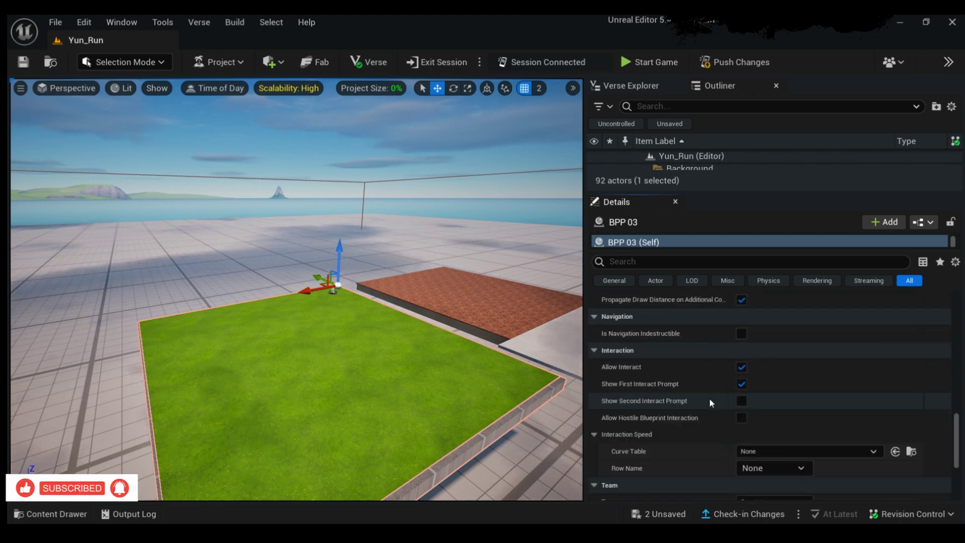
pyautogui.scroll(-2, 710, 399)
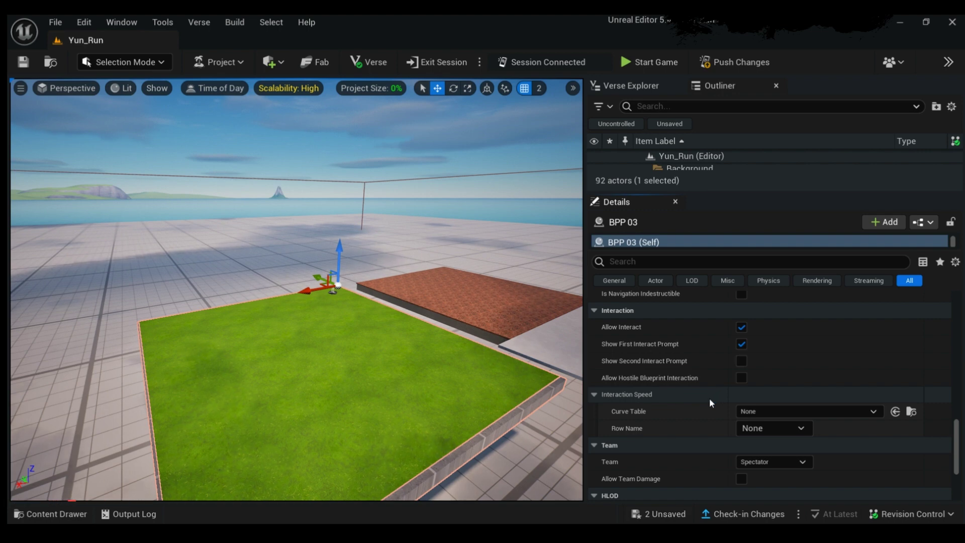
pyautogui.scroll(-2, 709, 398)
pyautogui.scroll(-1, 710, 398)
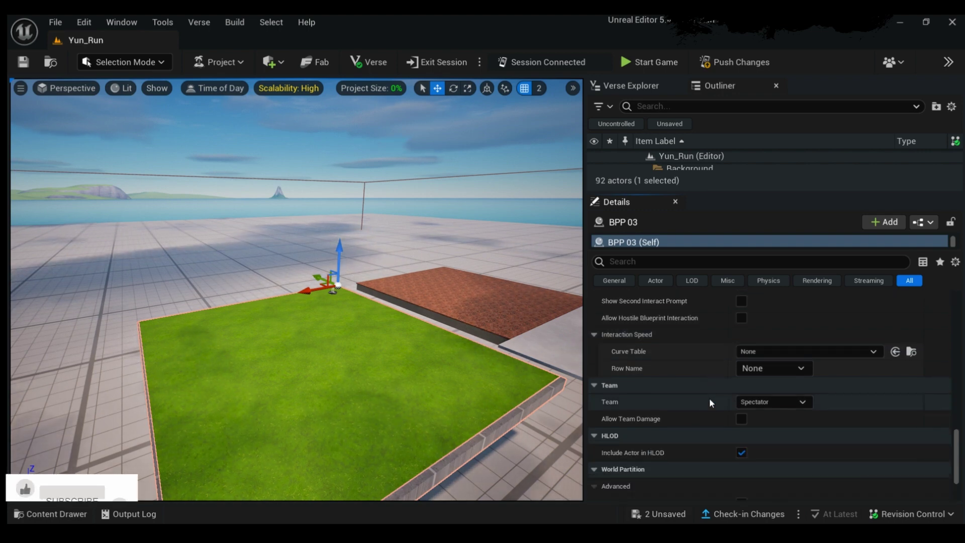
pyautogui.scroll(-2, 710, 400)
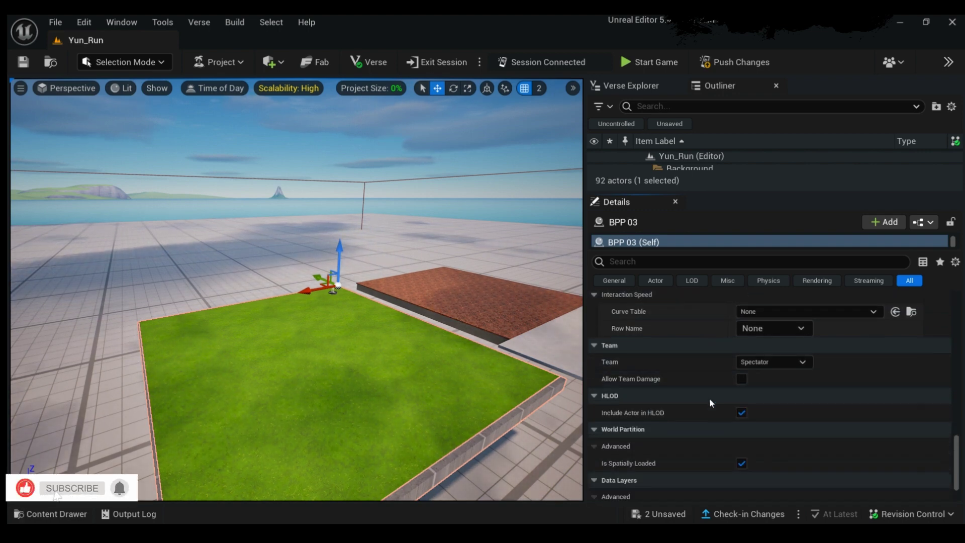
pyautogui.scroll(-1, 708, 397)
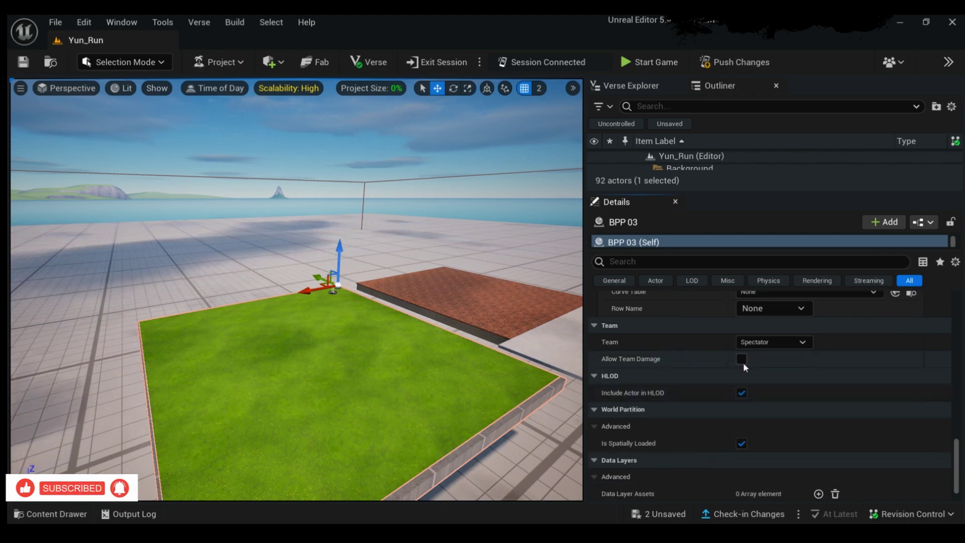
pyautogui.scroll(-2, 704, 380)
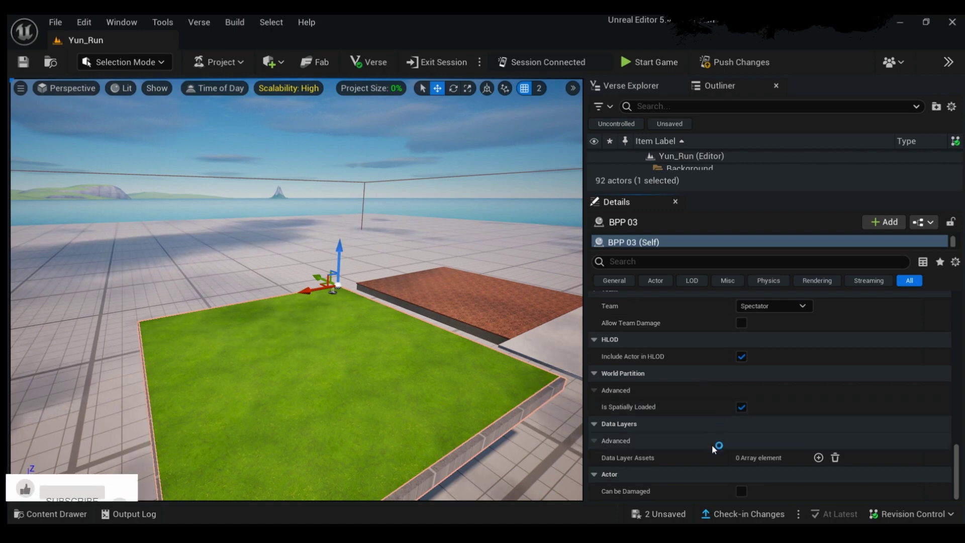
pyautogui.moveTo(698, 253); pyautogui.dragTo(695, 322)
# Review the grass Plane's transform: location 255.37, -252.72, 1.71, scale 5.0675 × 5.06 × 1.155
pyautogui.click(696, 258)
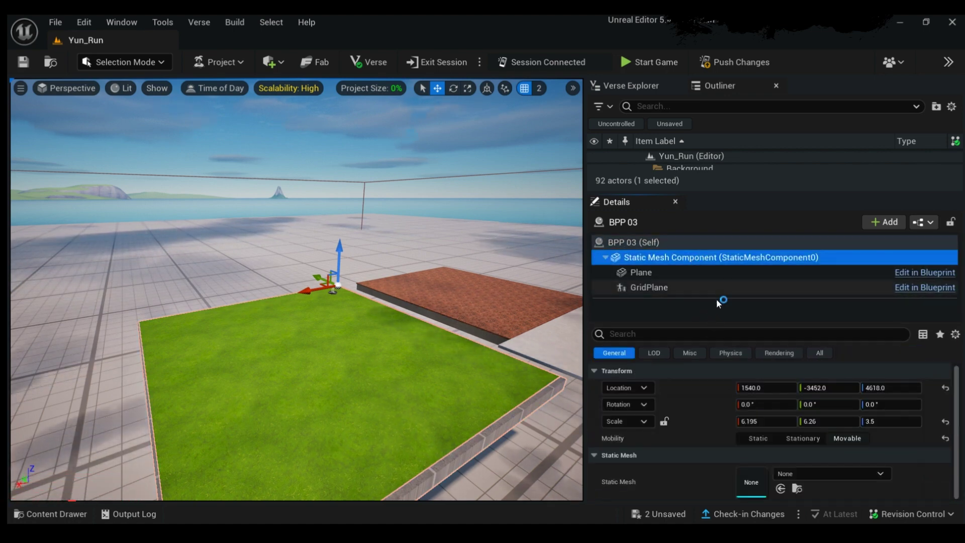
pyautogui.moveTo(716, 329); pyautogui.dragTo(709, 259)
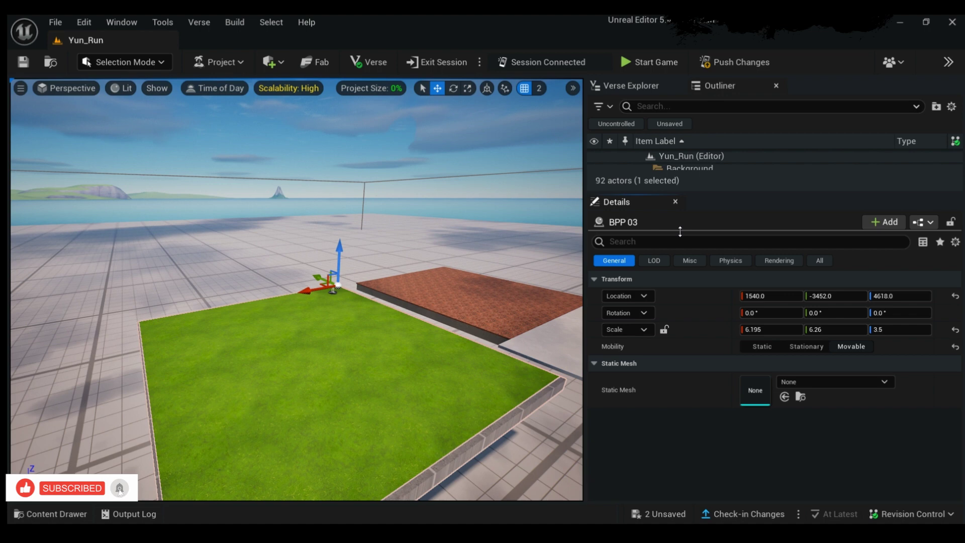
pyautogui.moveTo(681, 230); pyautogui.dragTo(679, 347)
pyautogui.click(669, 257)
# Review BPP 03's Plane properties, then expand the component tree listing Plane and GridPlane
pyautogui.click(667, 275)
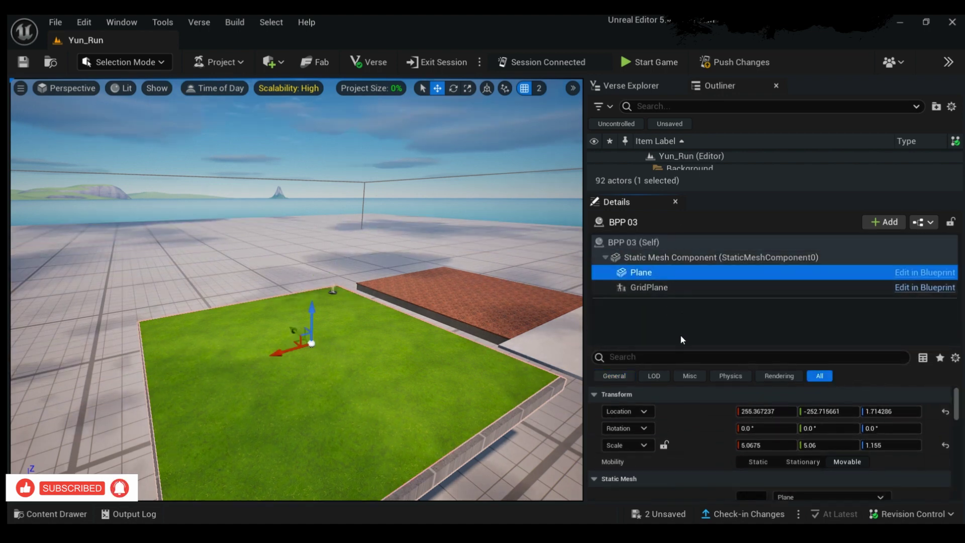
pyautogui.moveTo(682, 347); pyautogui.dragTo(683, 230)
pyautogui.scroll(-5, 682, 404)
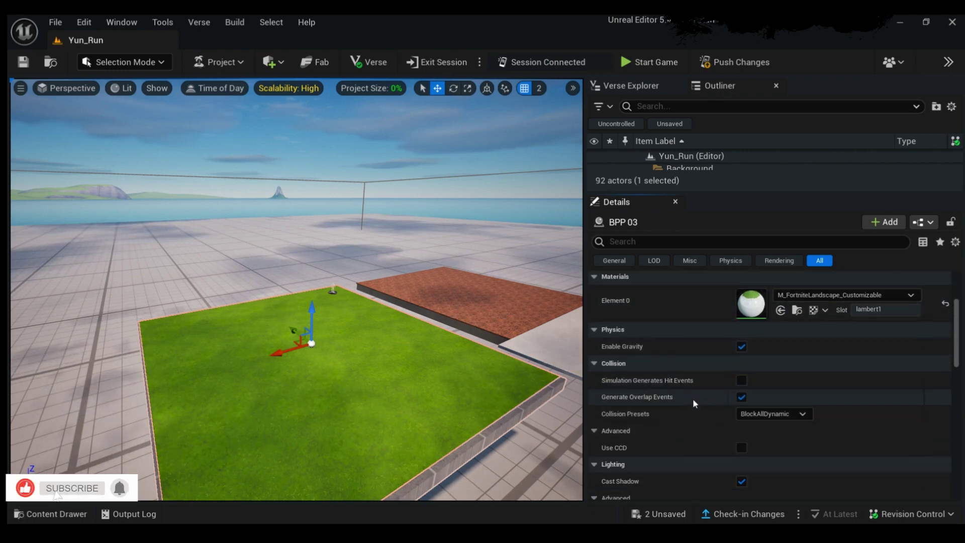
pyautogui.scroll(-2, 693, 400)
pyautogui.scroll(-2, 693, 406)
pyautogui.scroll(-4, 693, 405)
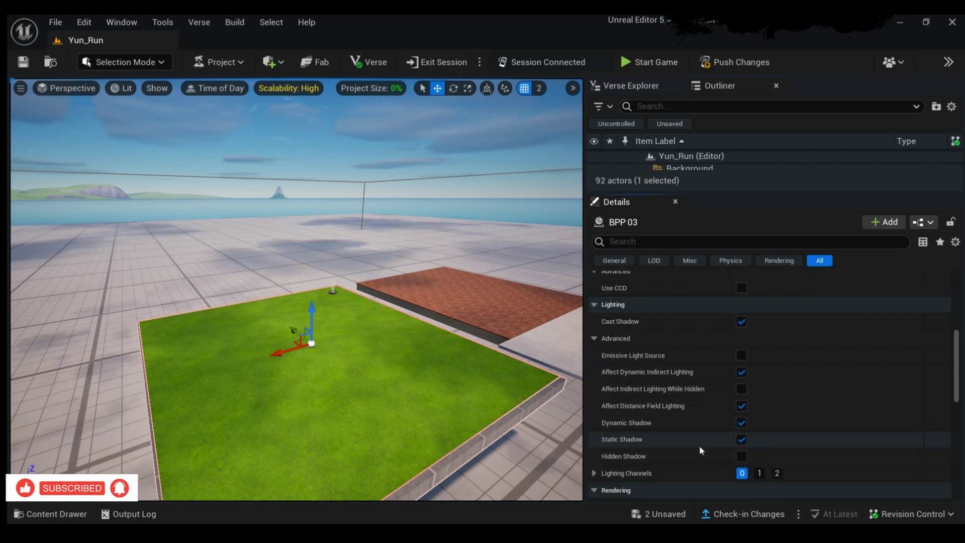
pyautogui.scroll(-2, 702, 449)
pyautogui.scroll(-2, 701, 449)
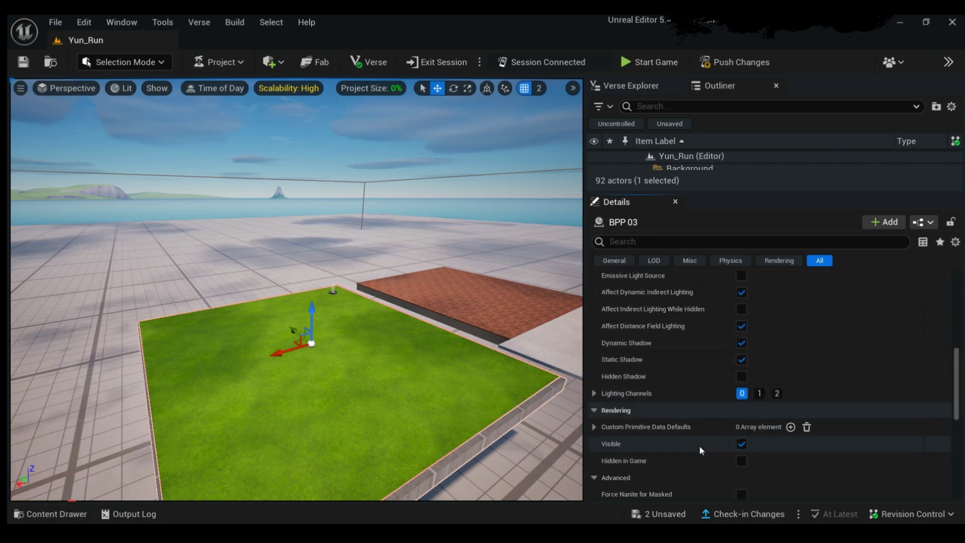
pyautogui.scroll(-3, 700, 447)
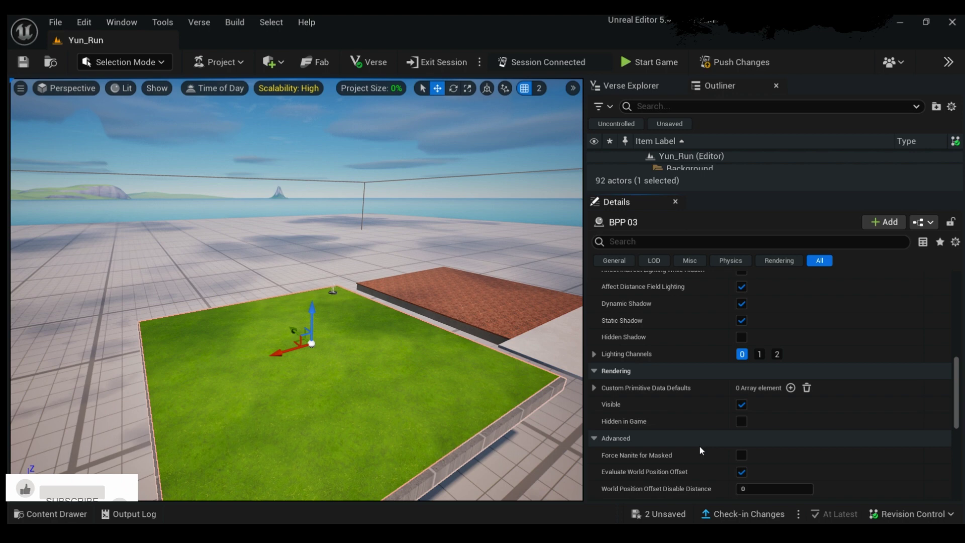
pyautogui.scroll(-3, 701, 447)
pyautogui.scroll(-2, 702, 448)
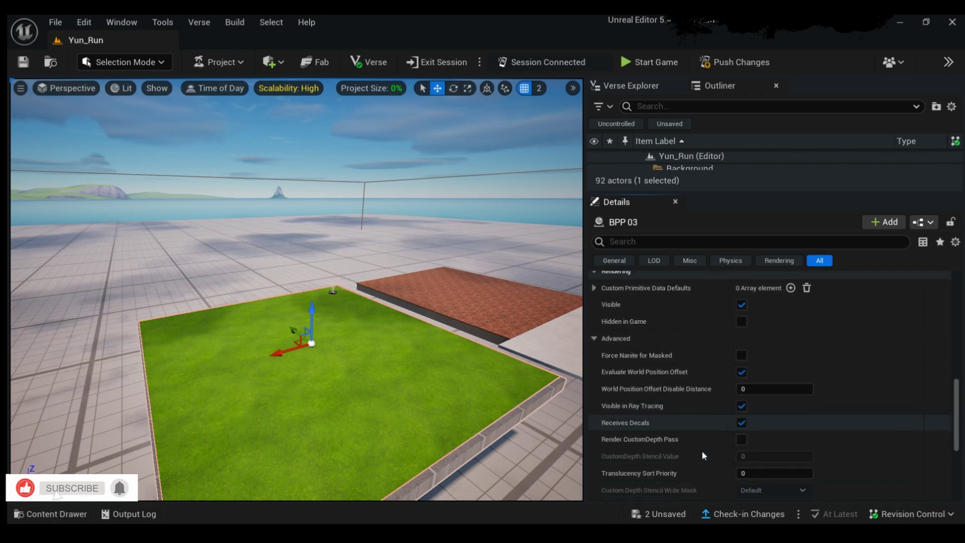
pyautogui.scroll(-2, 702, 455)
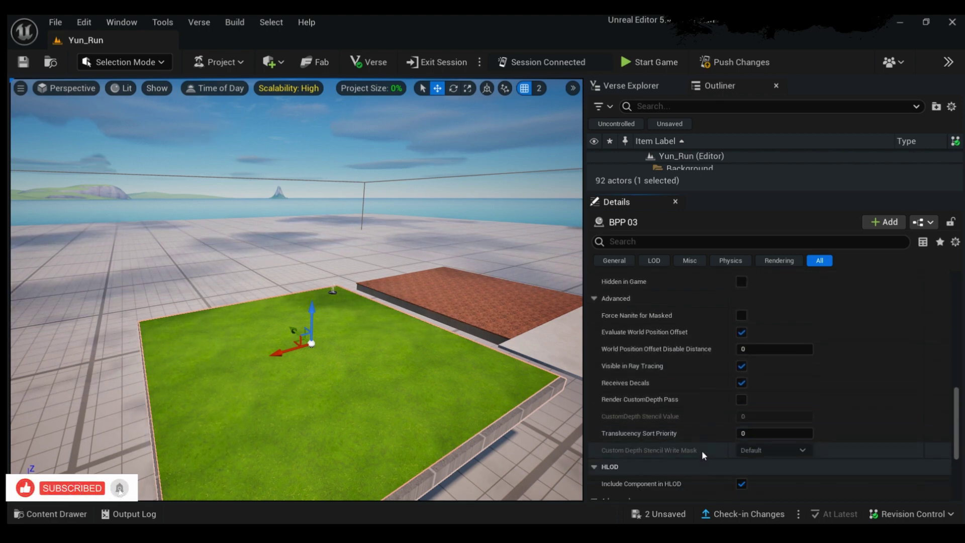
pyautogui.scroll(-3, 702, 451)
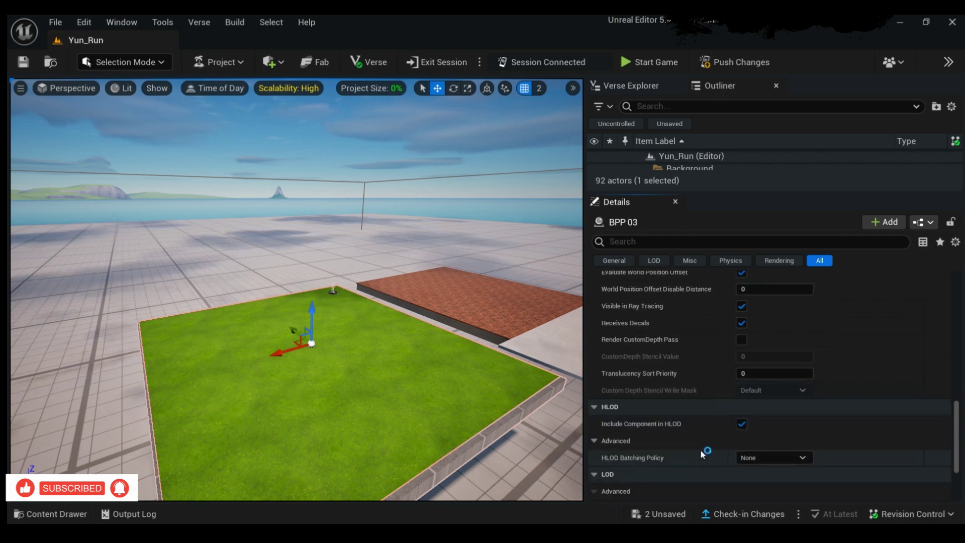
pyautogui.scroll(-2, 703, 453)
pyautogui.scroll(-3, 703, 453)
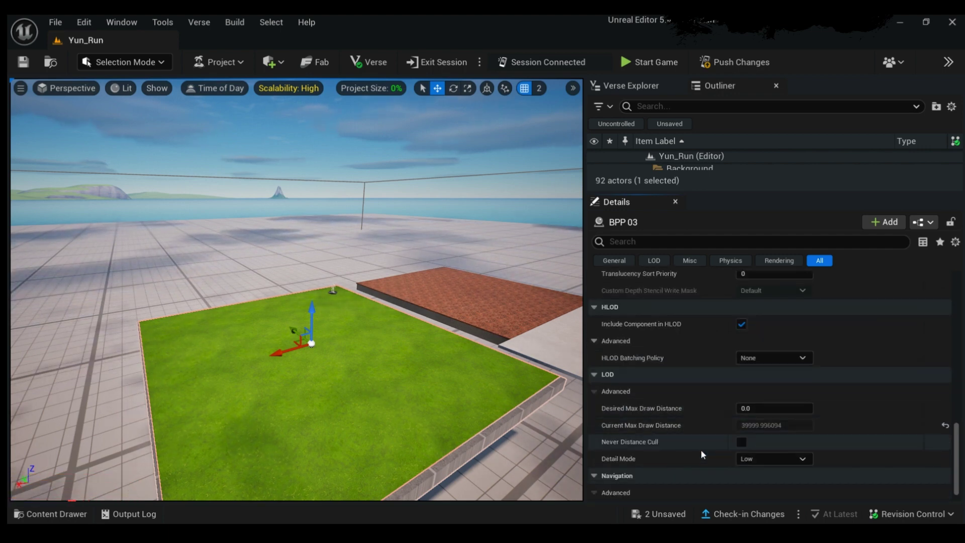
pyautogui.scroll(-1, 703, 453)
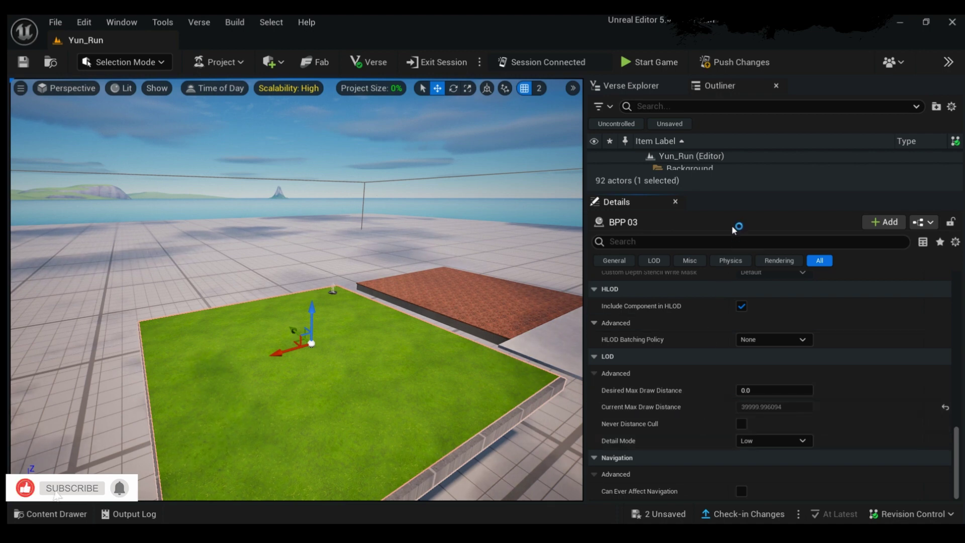
pyautogui.moveTo(729, 232); pyautogui.dragTo(722, 348)
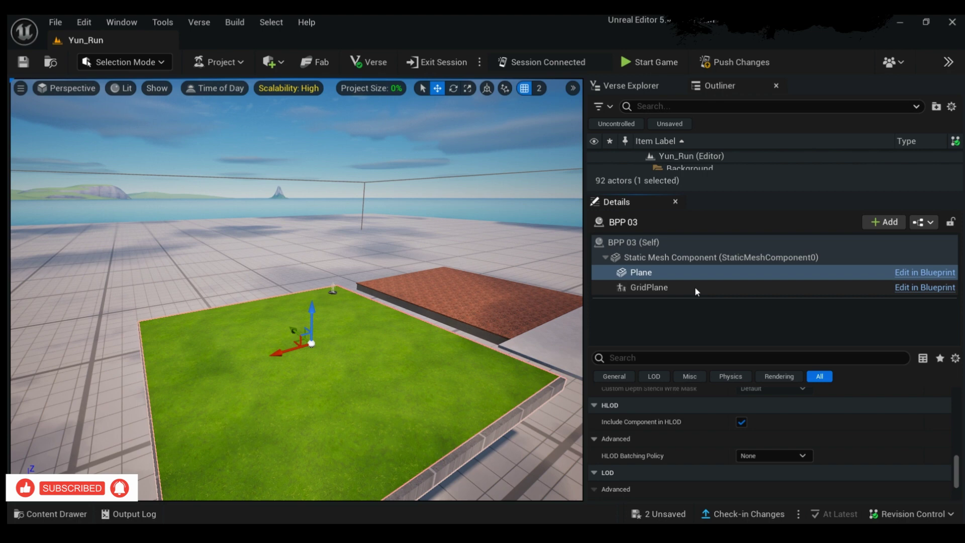
# Turn off Rendering > Visible on BPP 03's GridPlane component
pyautogui.click(694, 287)
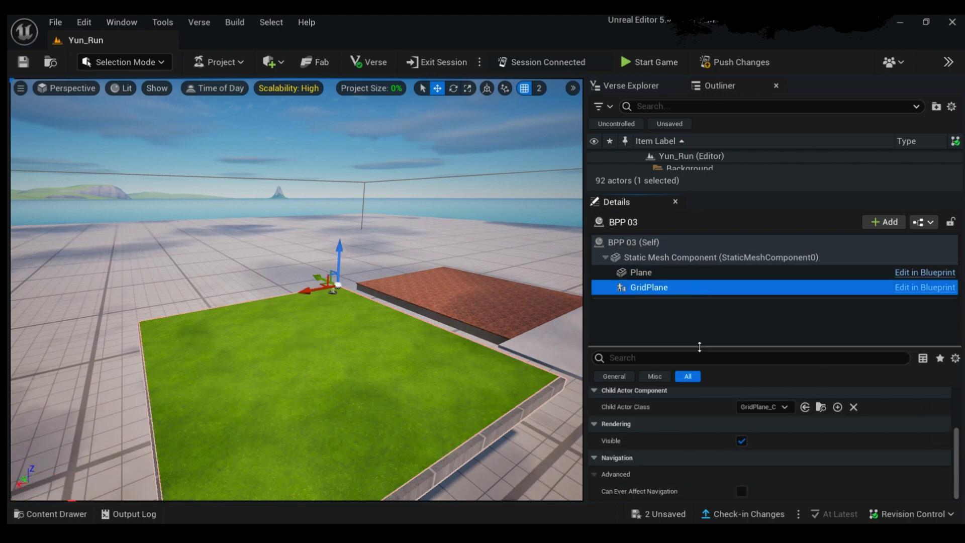
pyautogui.moveTo(714, 348); pyautogui.dragTo(715, 249)
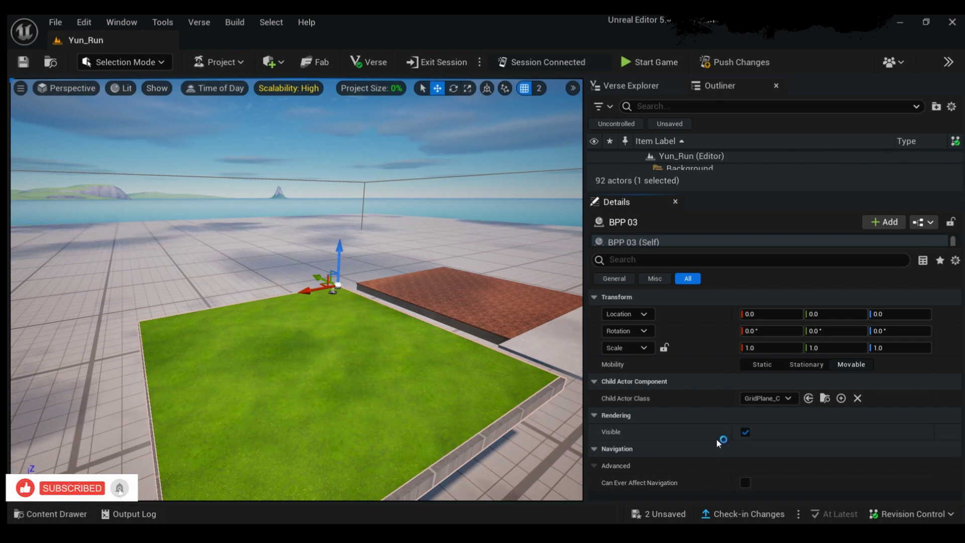
pyautogui.click(745, 433)
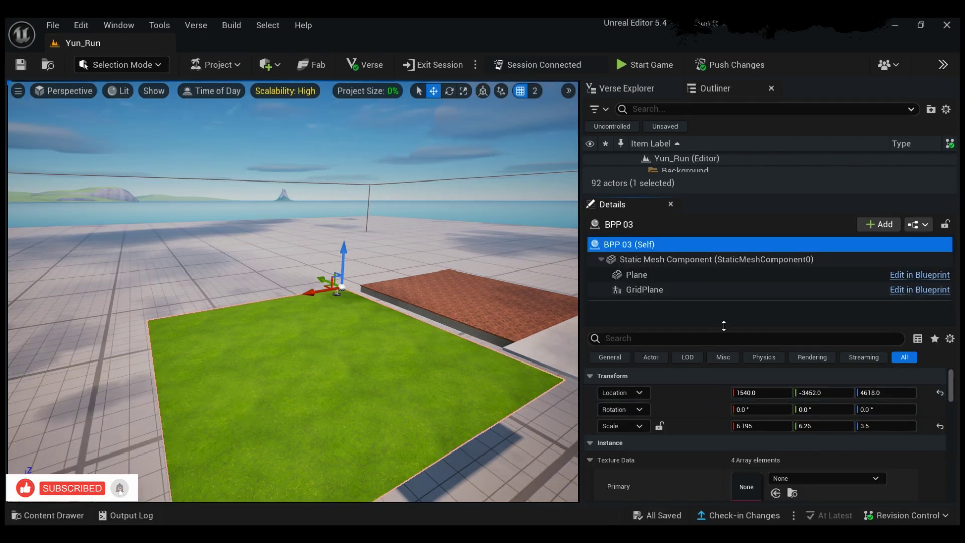
# Set Static Mesh Component, Plane and GridPlane Mobility to Movable, then save all with Ctrl+S
pyautogui.click(673, 259)
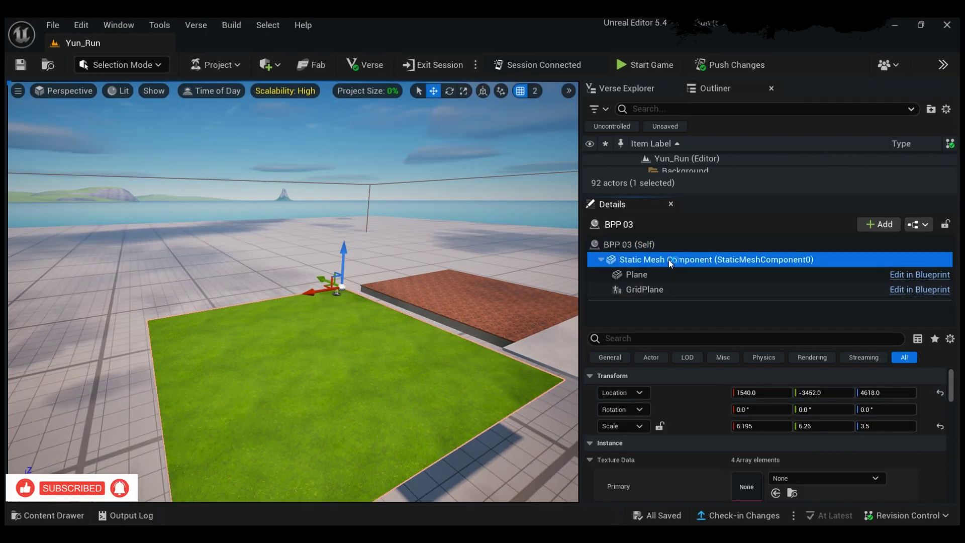
pyautogui.click(828, 445)
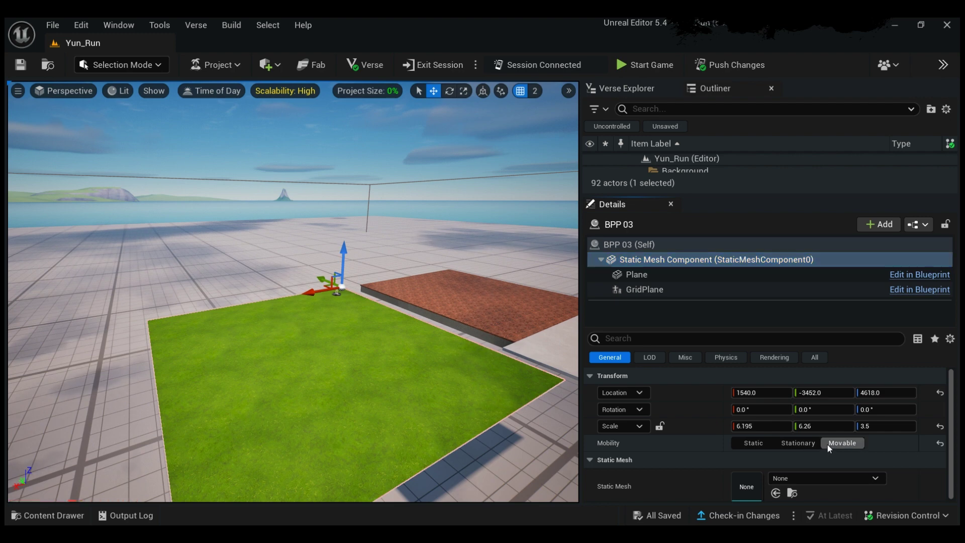
pyautogui.click(656, 279)
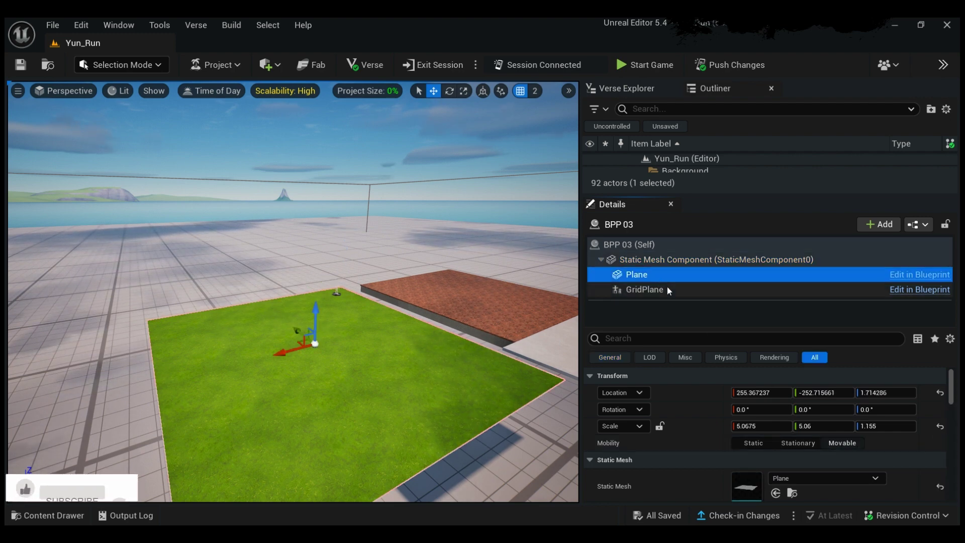
pyautogui.click(853, 442)
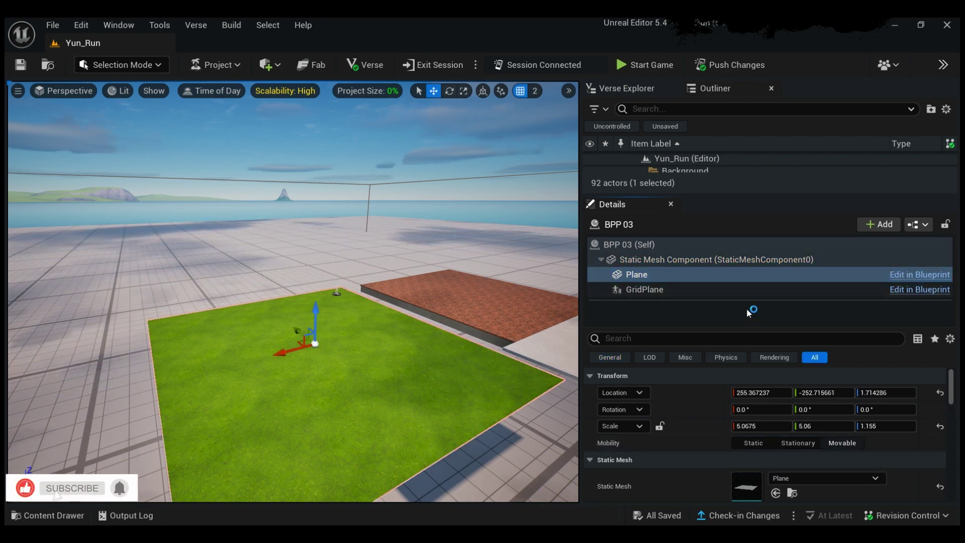
pyautogui.click(725, 288)
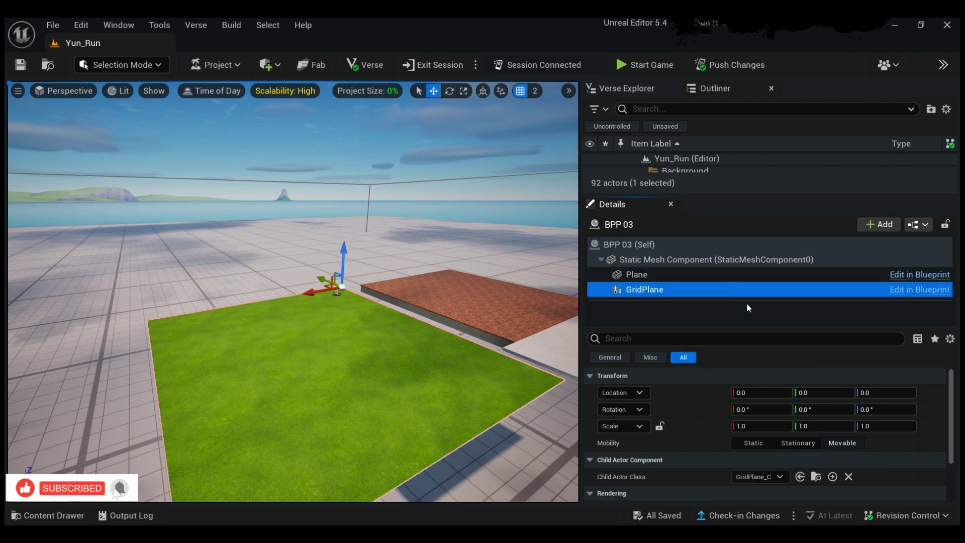
pyautogui.click(847, 446)
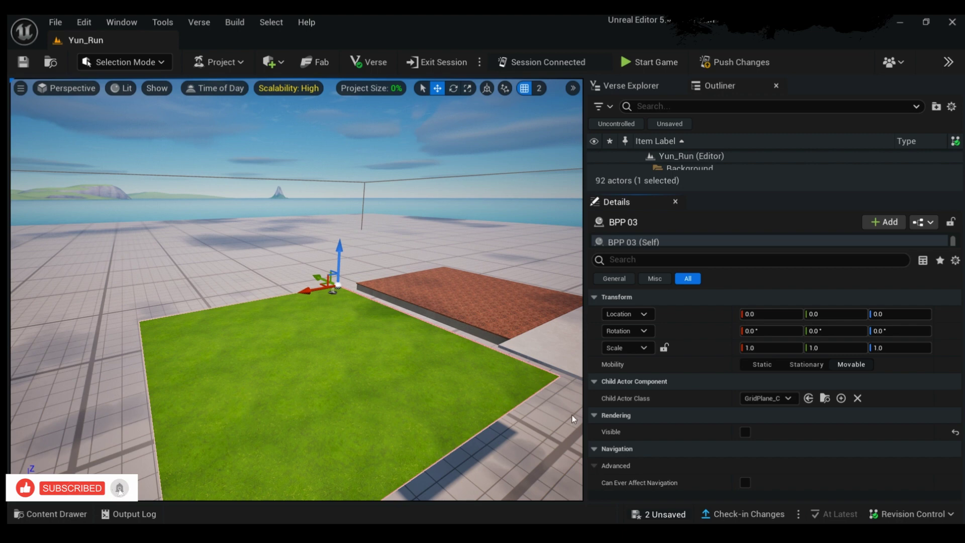
pyautogui.hotkey('ctrl', 's')
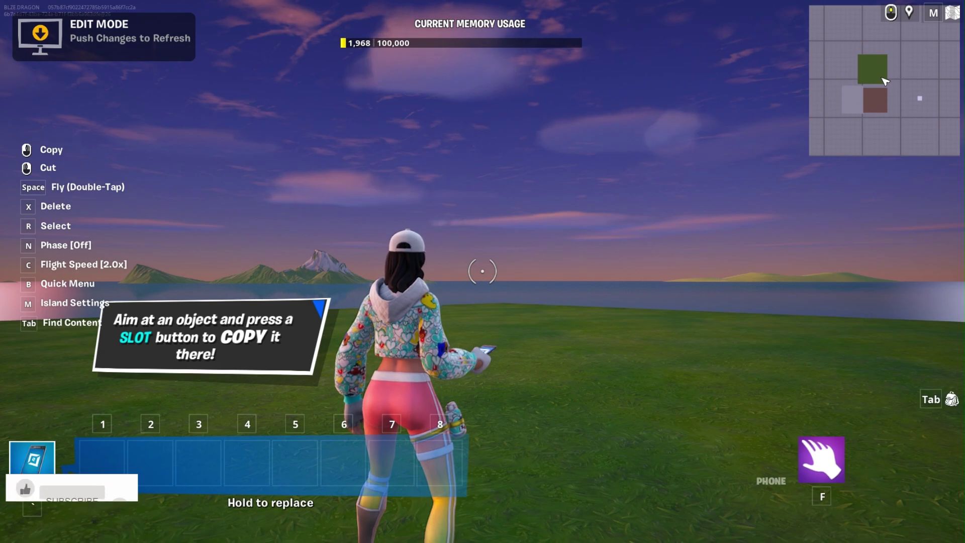
# Start the game, run onto the grass and build four wooden walls
pyautogui.press('Escape')
pyautogui.click(765, 312)
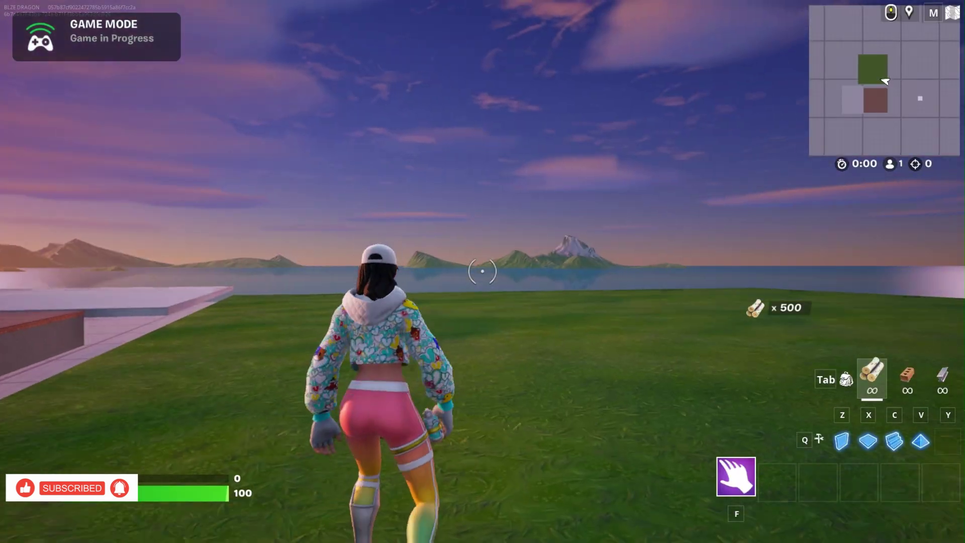
pyautogui.press('w')
pyautogui.press('q')
pyautogui.click(482, 271)
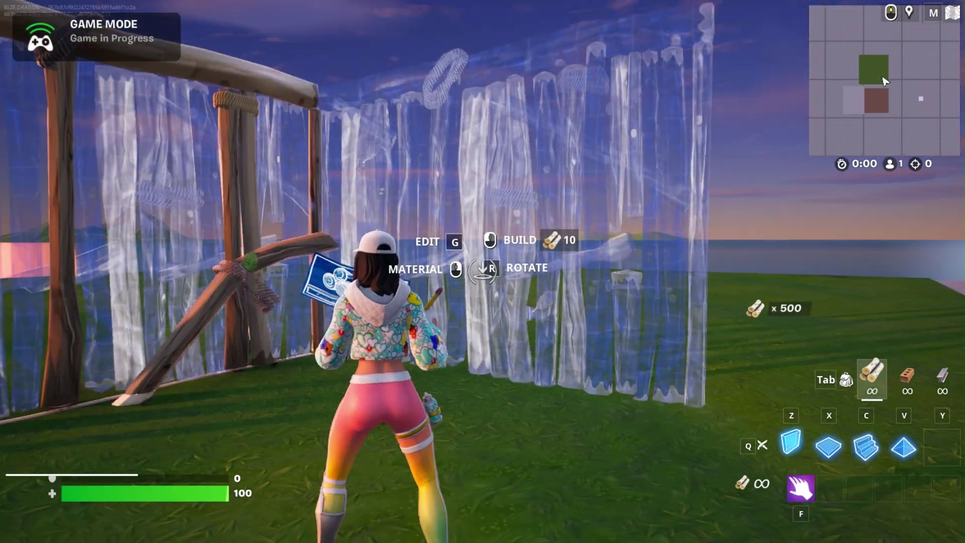
pyautogui.click(482, 272)
pyautogui.click(482, 271)
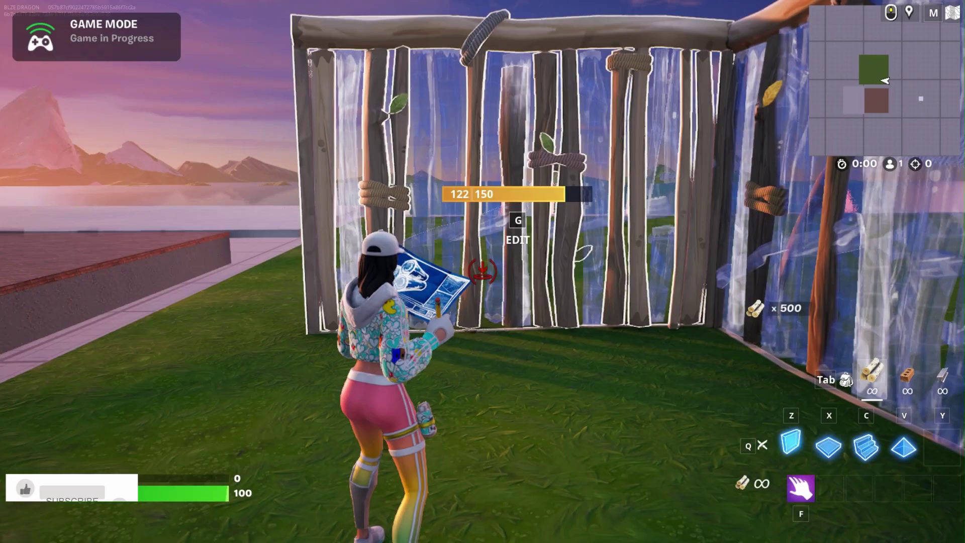
pyautogui.click(483, 271)
# Move to another spot on the grass and build three more walls
pyautogui.press('w')
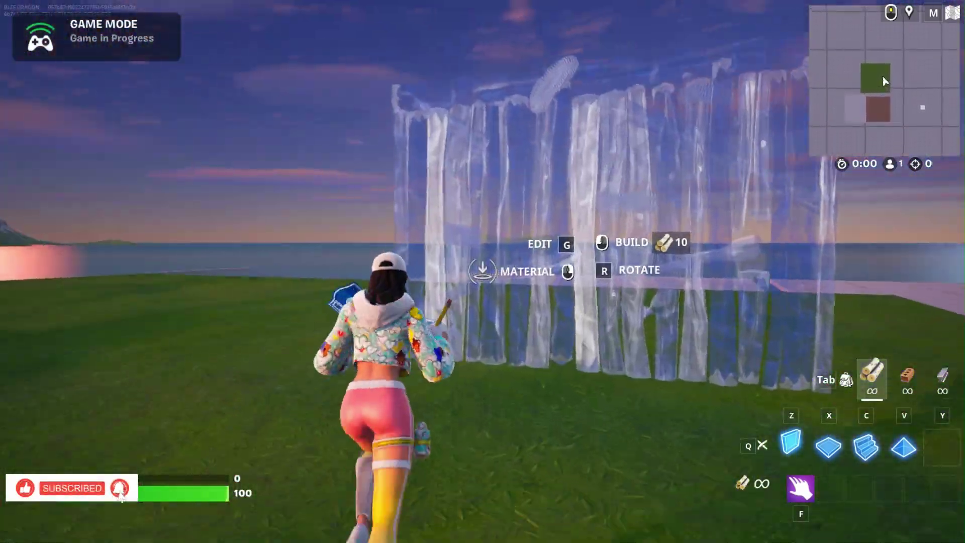
pyautogui.click(483, 271)
pyautogui.click(482, 271)
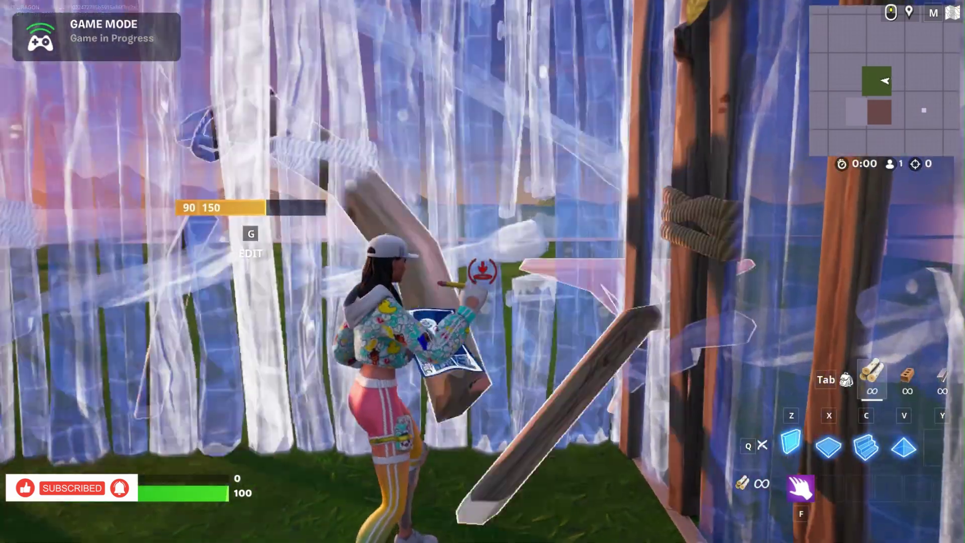
pyautogui.click(483, 272)
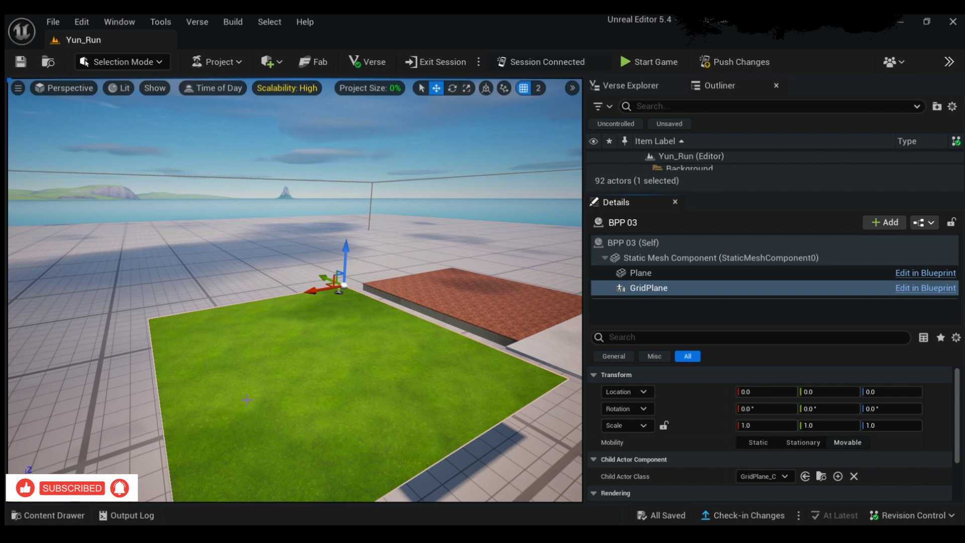
# Turn the view and select the BuilderGridPlane124 floor
pyautogui.scroll(-5, 295, 290)
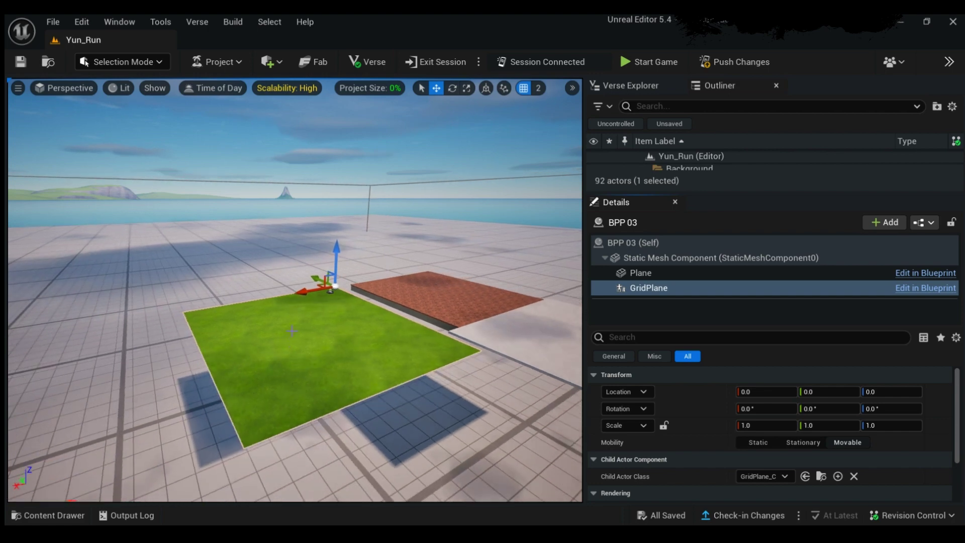
pyautogui.moveTo(291, 331); pyautogui.dragTo(413, 284, button='right')
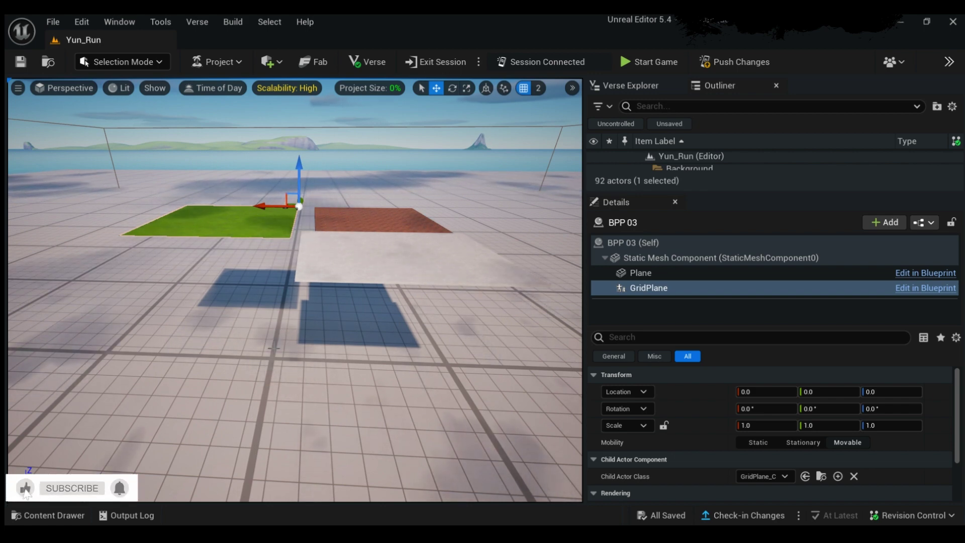
pyautogui.click(205, 407)
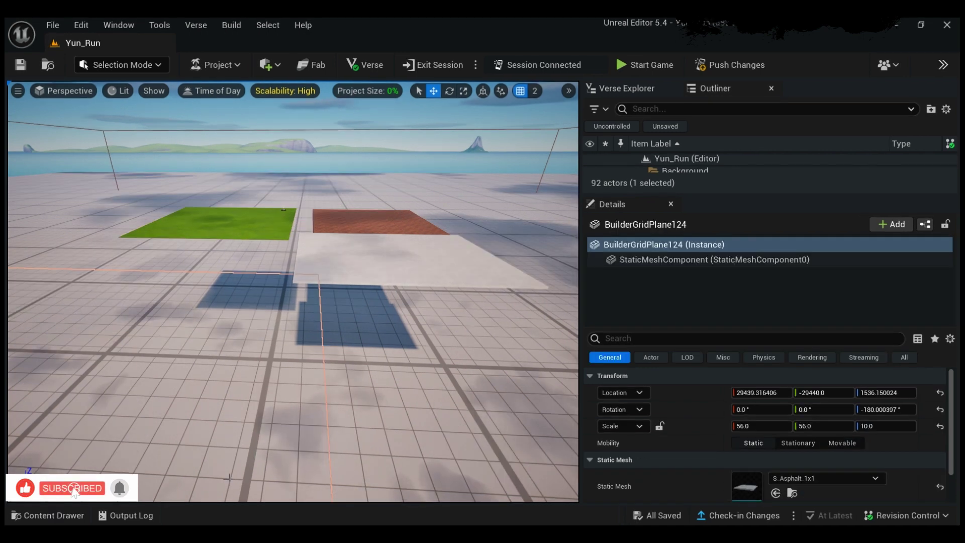
# Search the Content Drawer for 'grid plane' and drag the GridPlane blueprint into the level
pyautogui.click(70, 516)
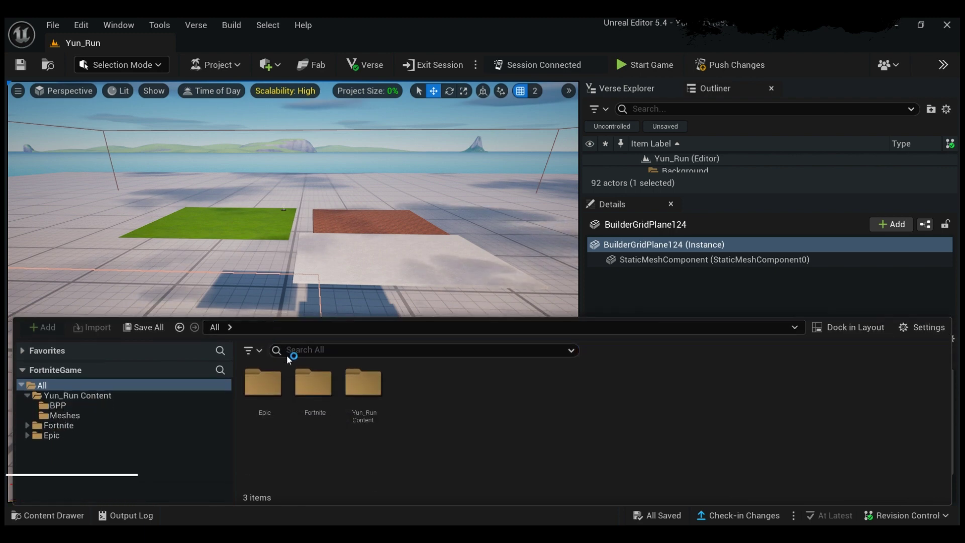
pyautogui.click(318, 349)
pyautogui.write('g')
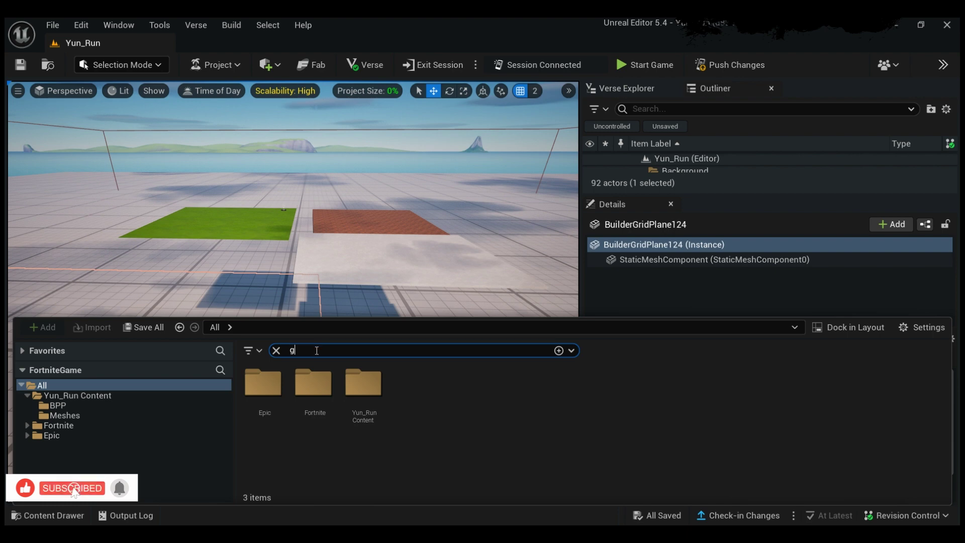
pyautogui.write('rid pla')
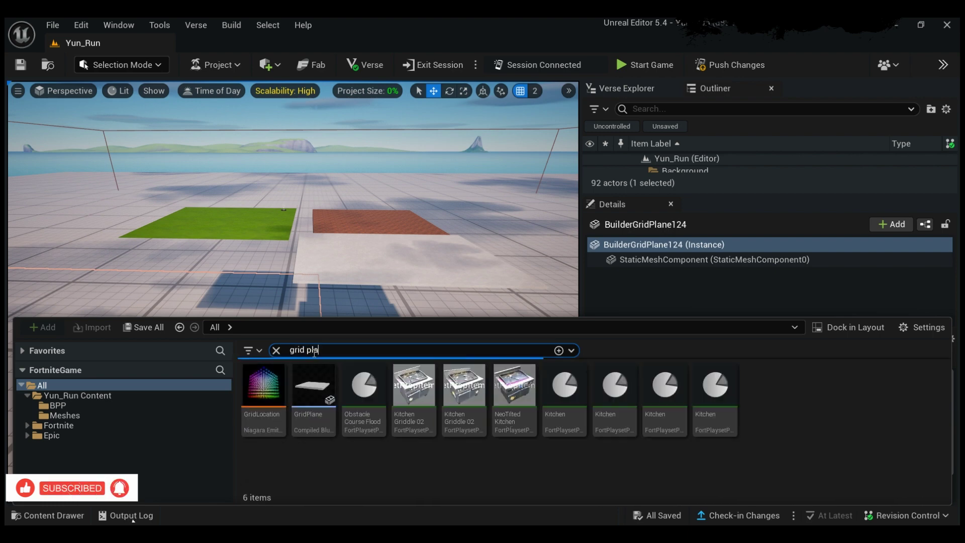
pyautogui.write('ne')
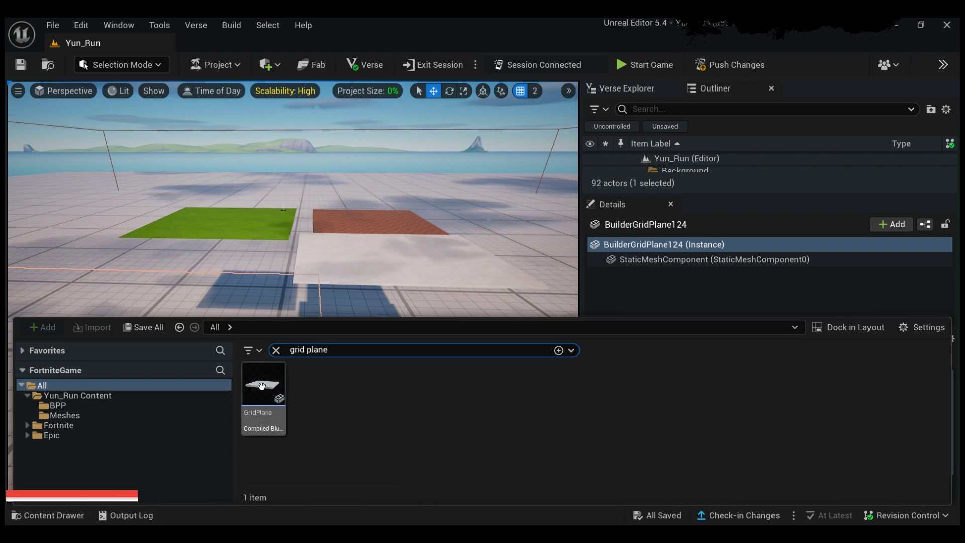
pyautogui.moveTo(262, 386); pyautogui.dragTo(245, 270)
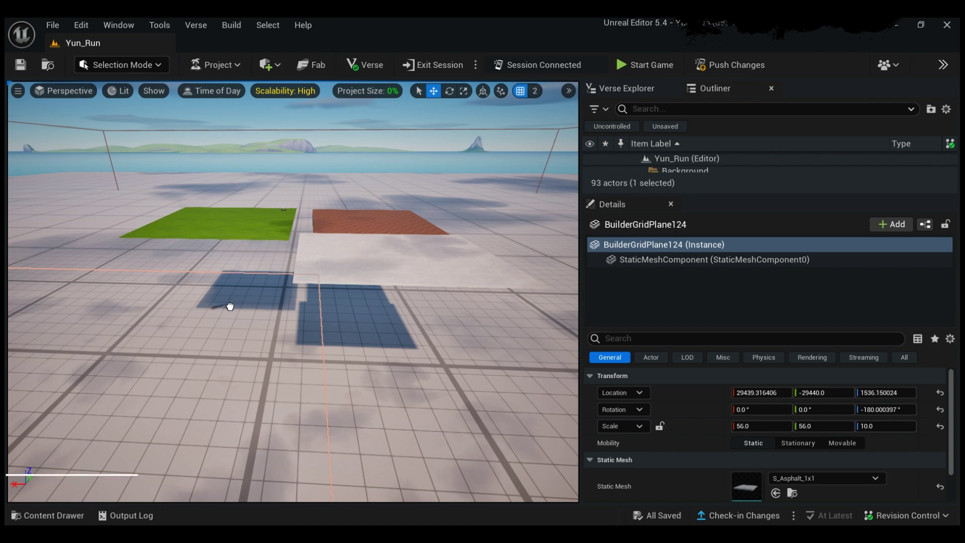
# Raise GridPlane C2 and move it toward the grass floor
pyautogui.click(192, 367)
pyautogui.moveTo(214, 333); pyautogui.dragTo(167, 280)
pyautogui.moveTo(167, 279); pyautogui.dragTo(366, 344, button='right')
pyautogui.moveTo(380, 355); pyautogui.dragTo(175, 361)
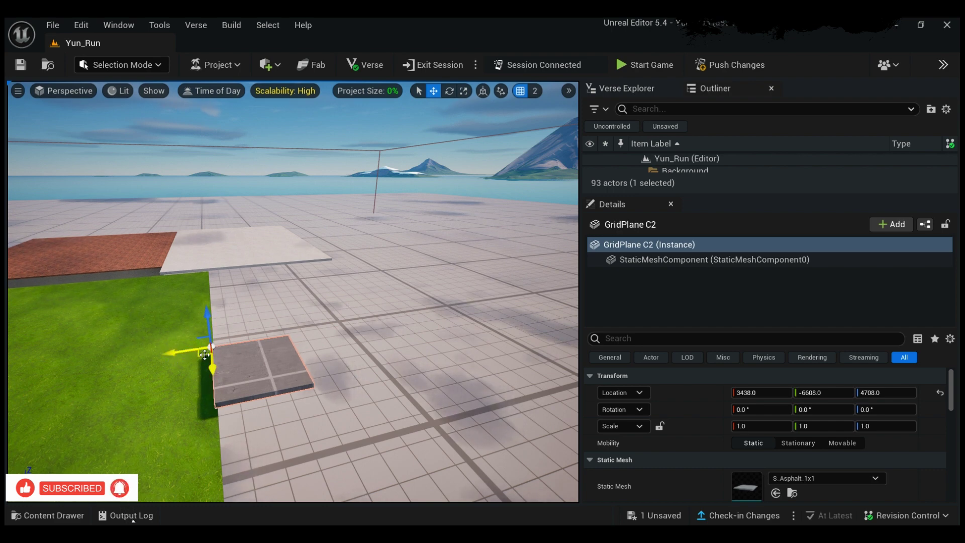
pyautogui.moveTo(208, 332); pyautogui.dragTo(407, 329)
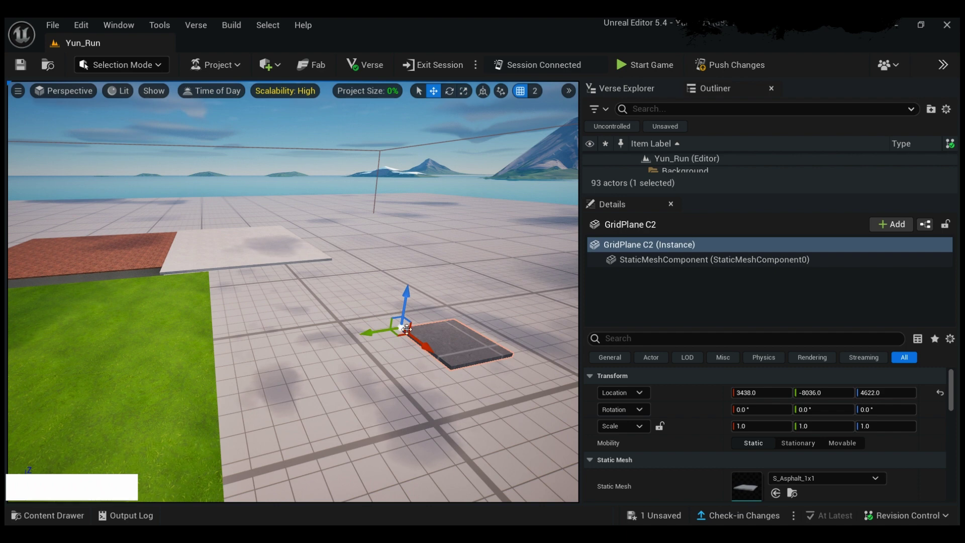
# Lock proportional scale, scale GridPlane C2 to 4.845 and butt it against the grass edge
pyautogui.click(659, 426)
pyautogui.moveTo(739, 425); pyautogui.dragTo(787, 427)
pyautogui.scroll(-4, 404, 413)
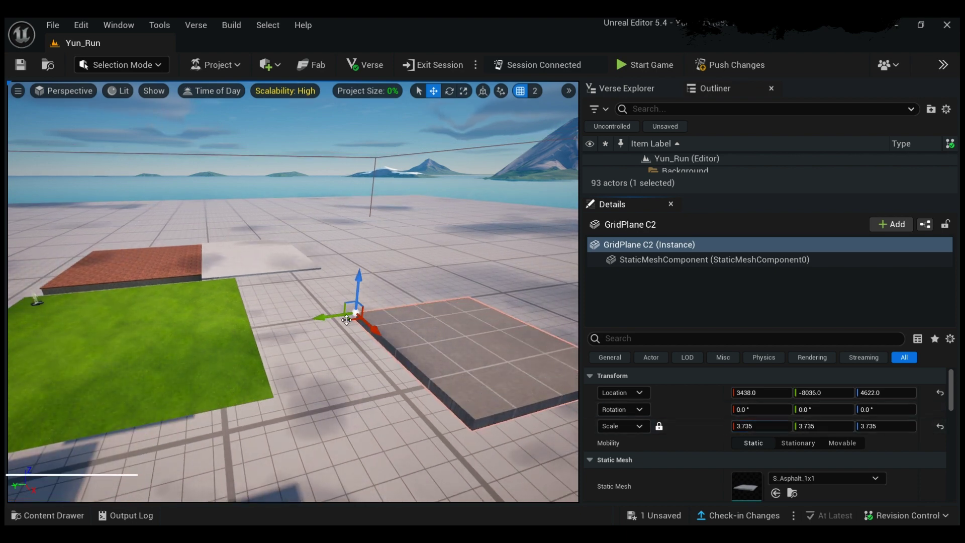
pyautogui.moveTo(375, 328); pyautogui.dragTo(274, 288)
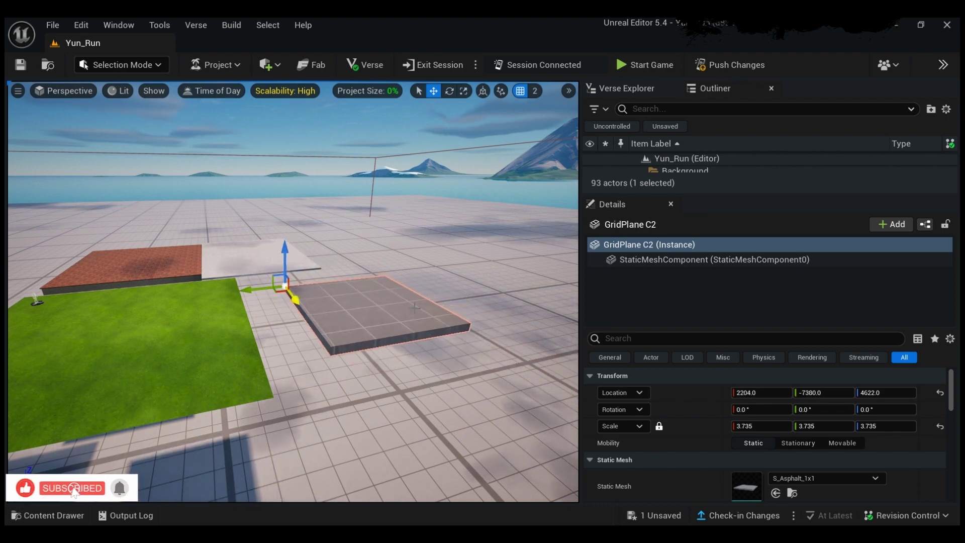
pyautogui.moveTo(754, 426); pyautogui.dragTo(717, 421)
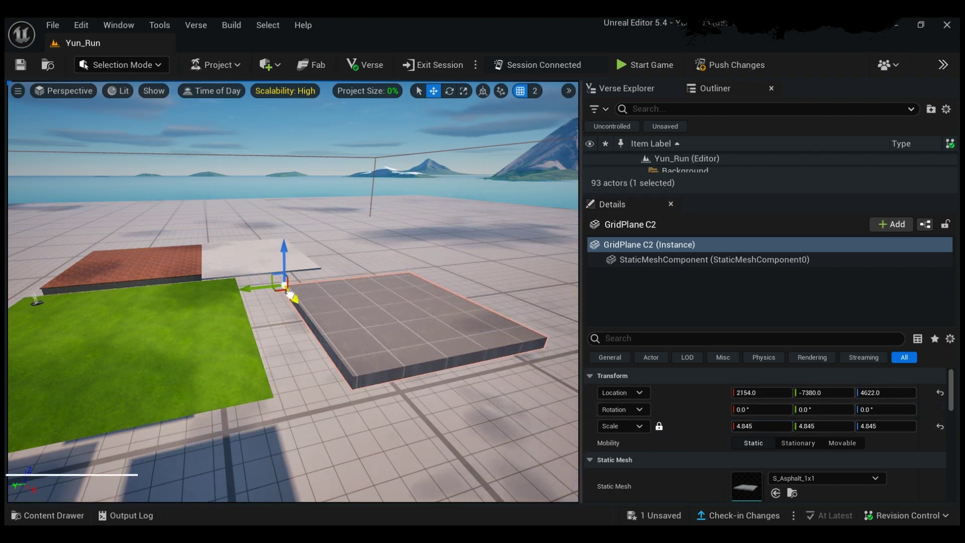
pyautogui.moveTo(292, 296); pyautogui.dragTo(290, 286)
# Move Player Spawner2 onto the GridPlane C2 slab
pyautogui.moveTo(55, 322); pyautogui.dragTo(164, 327, button='middle')
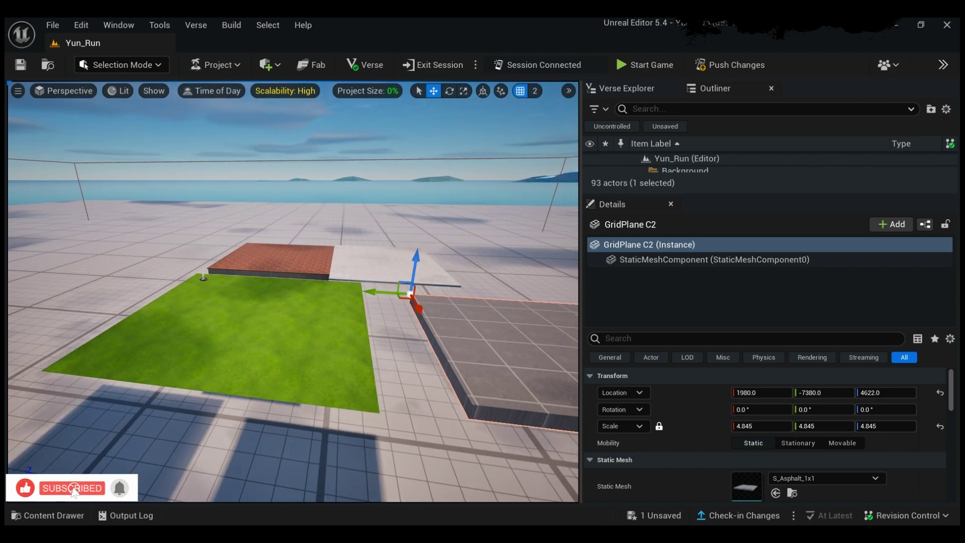
pyautogui.click(204, 278)
pyautogui.moveTo(204, 277); pyautogui.dragTo(502, 322)
pyautogui.moveTo(502, 323); pyautogui.dragTo(502, 357, button='right')
# Nudge Player Spawner2 to 2674.37, -7842.83, 4614.68 on the slab, then reselect GridPlane C2
pyautogui.press('f')
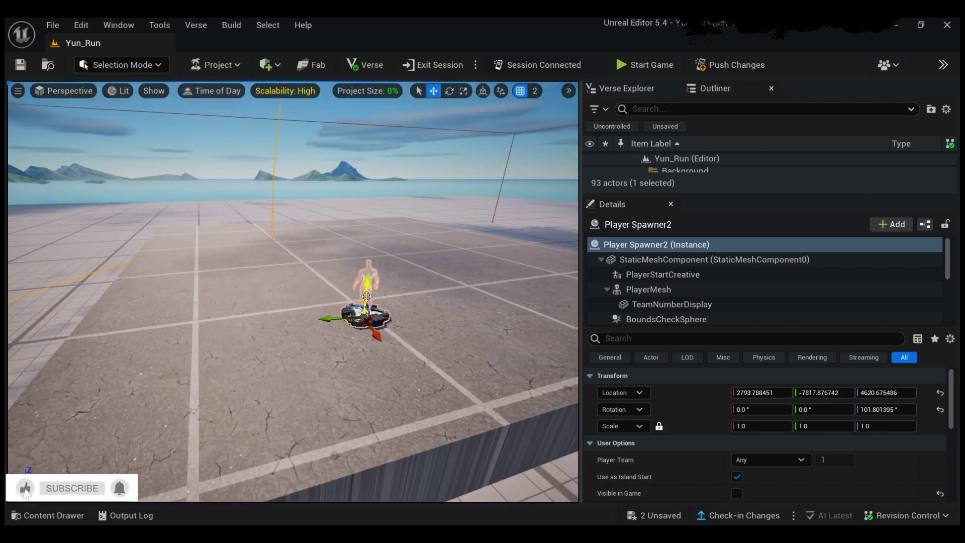
pyautogui.moveTo(366, 297); pyautogui.dragTo(293, 321)
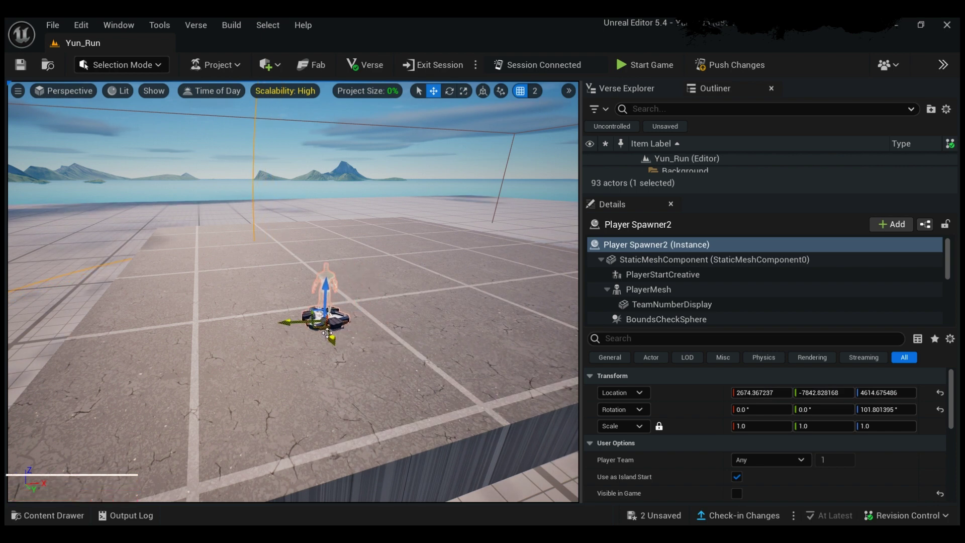
pyautogui.click(294, 352)
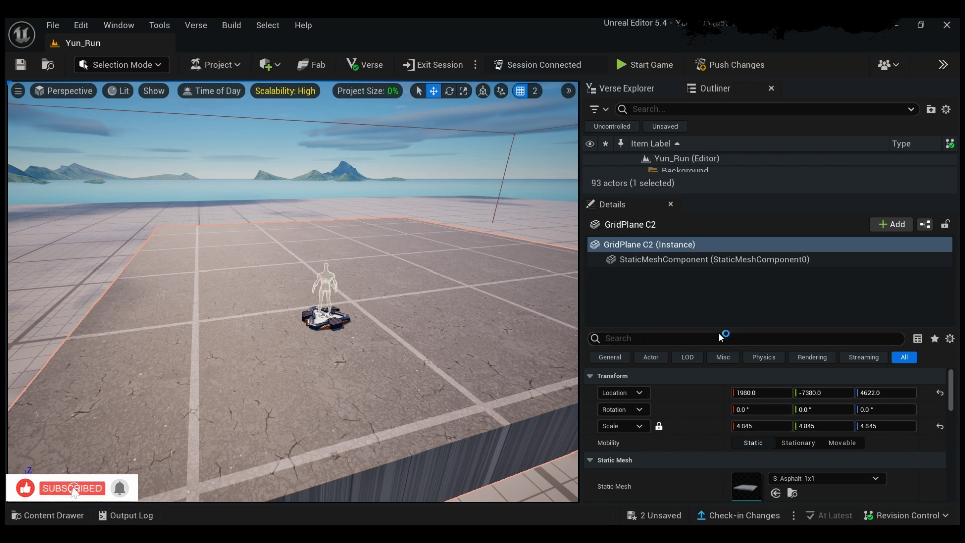
# Show GridPlane C2's Materials section with MI_Concrete_WhiteGrid512 assigned
pyautogui.moveTo(720, 328); pyautogui.dragTo(723, 267)
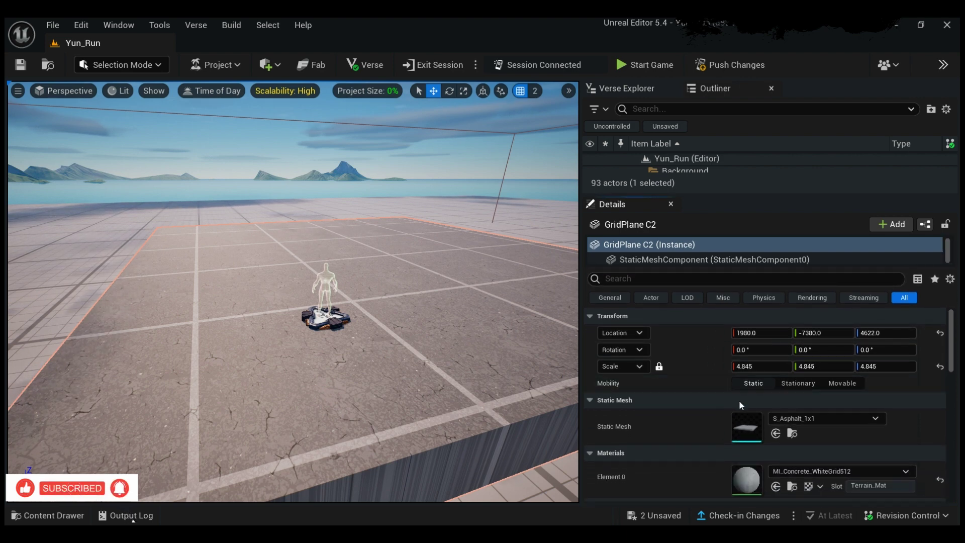
pyautogui.scroll(-3, 713, 433)
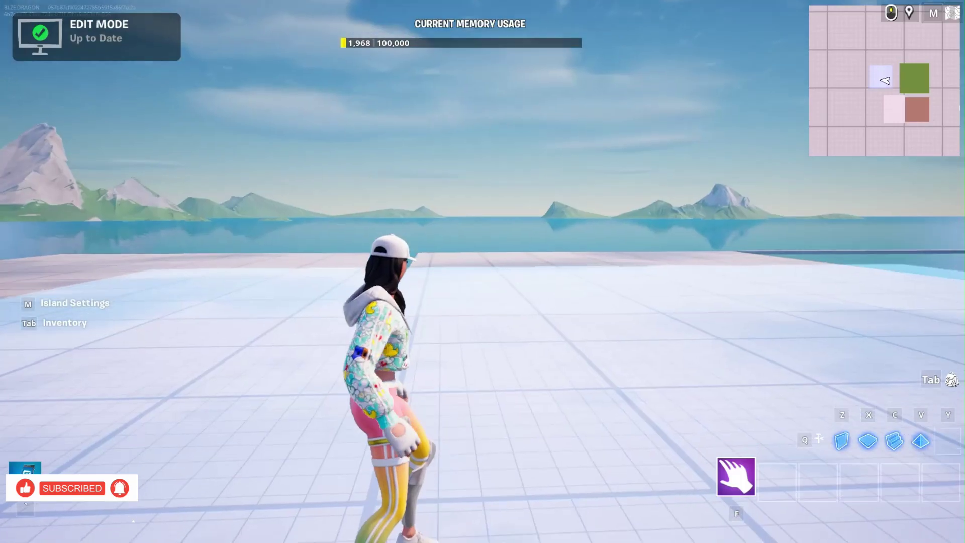
# Start a Fortnite game and build three wooden walls on the grid floor
pyautogui.press('w')
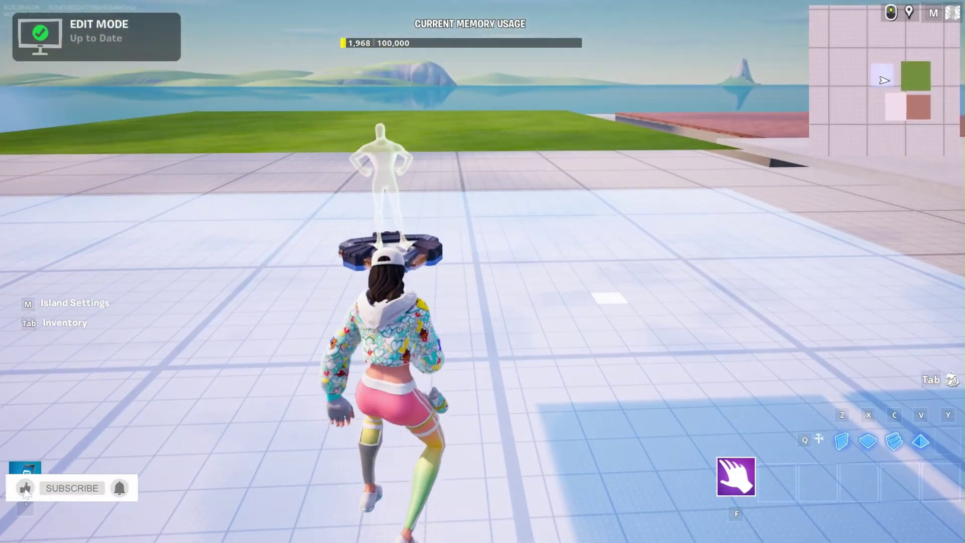
pyautogui.press('Escape')
pyautogui.click(746, 308)
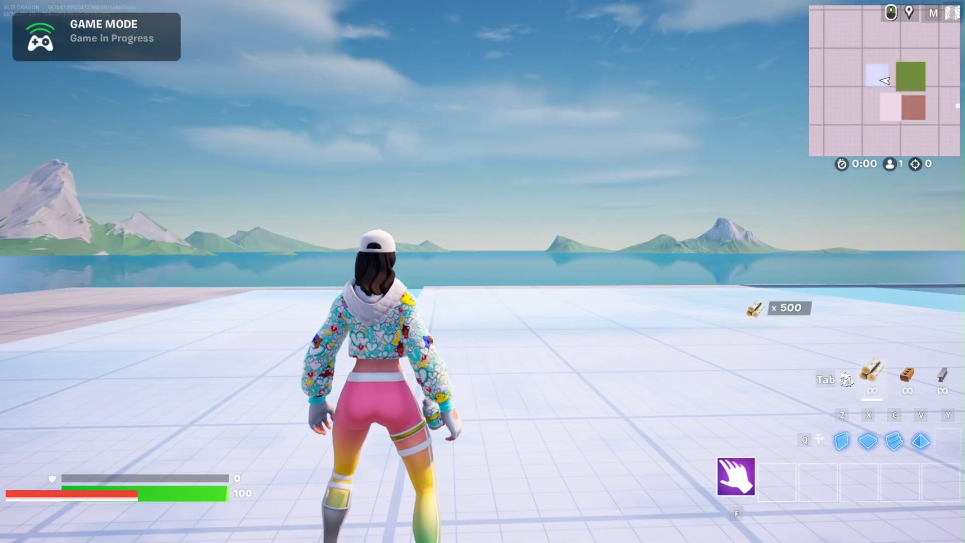
pyautogui.press('q')
pyautogui.click(483, 271)
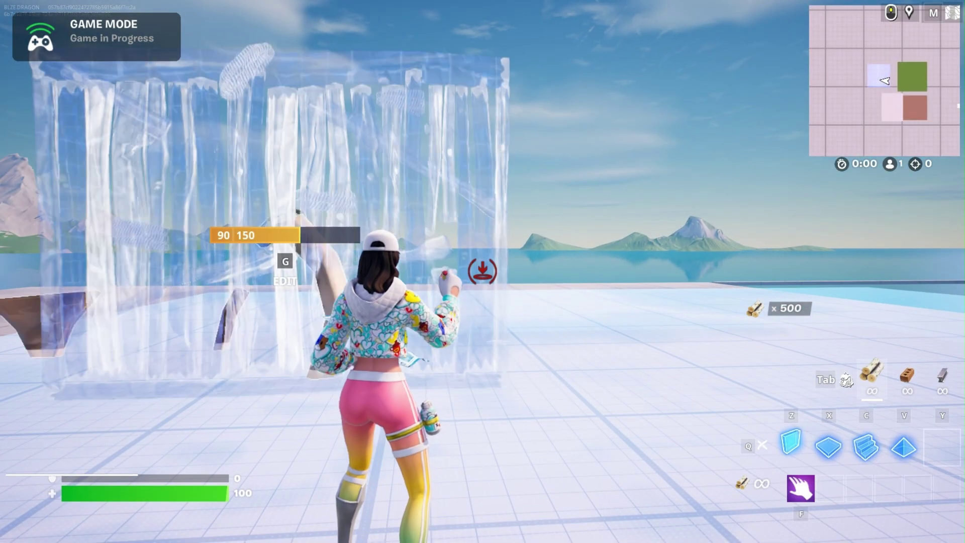
pyautogui.click(483, 271)
pyautogui.click(482, 272)
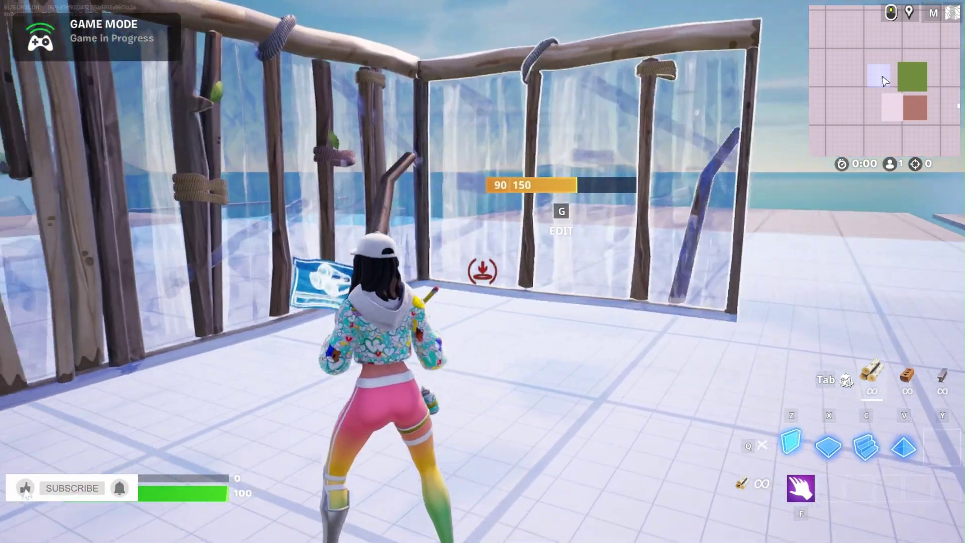
# Run across the grid floor placing more walls, then switch to stairs
pyautogui.press('w')
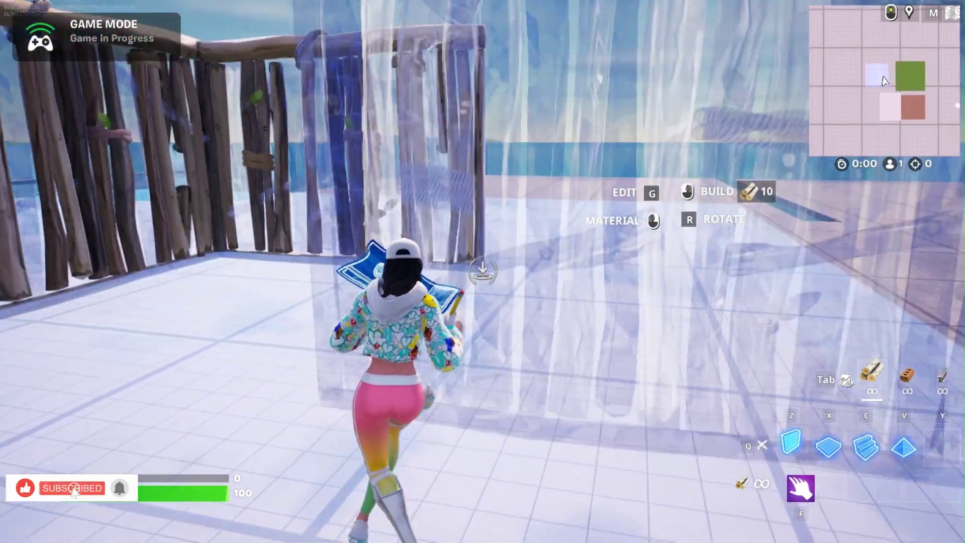
pyautogui.press('w')
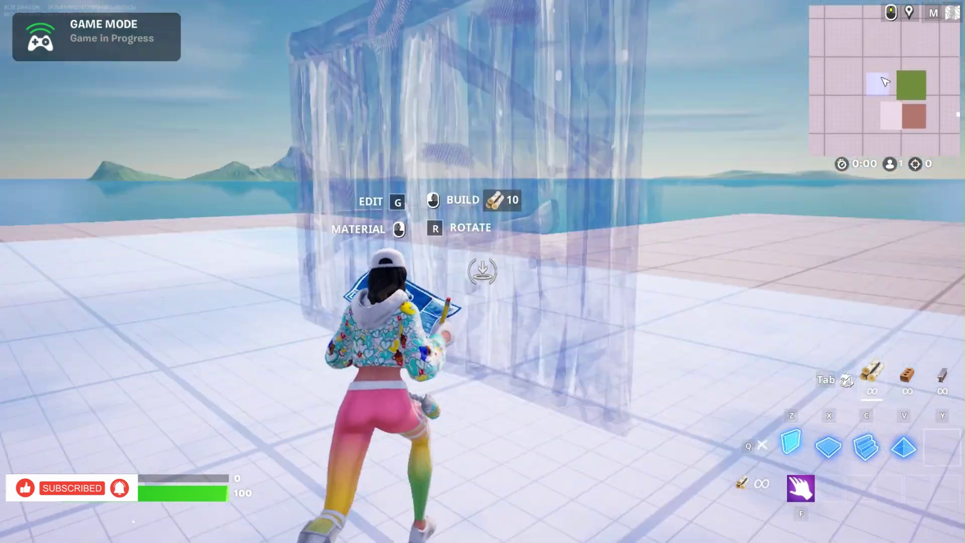
pyautogui.press('w')
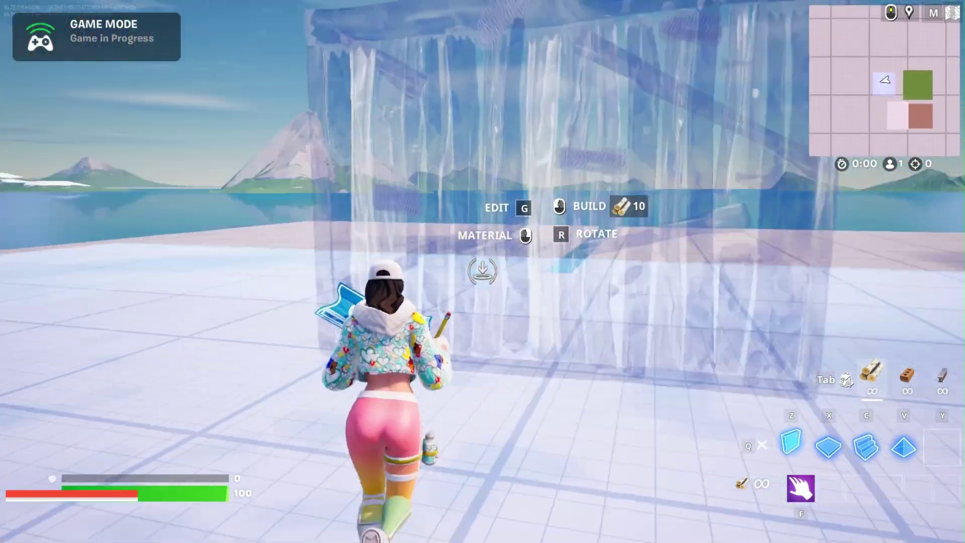
pyautogui.press('w')
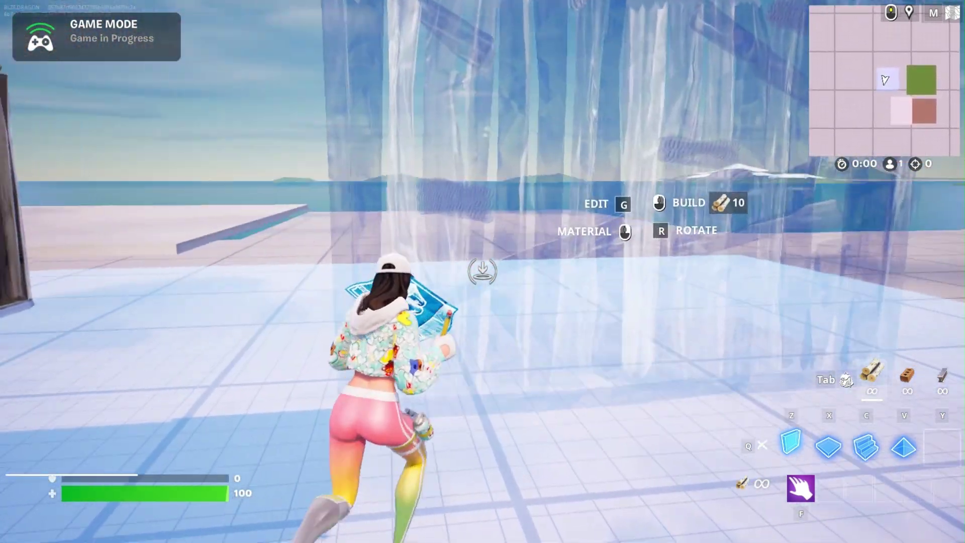
pyautogui.press('w')
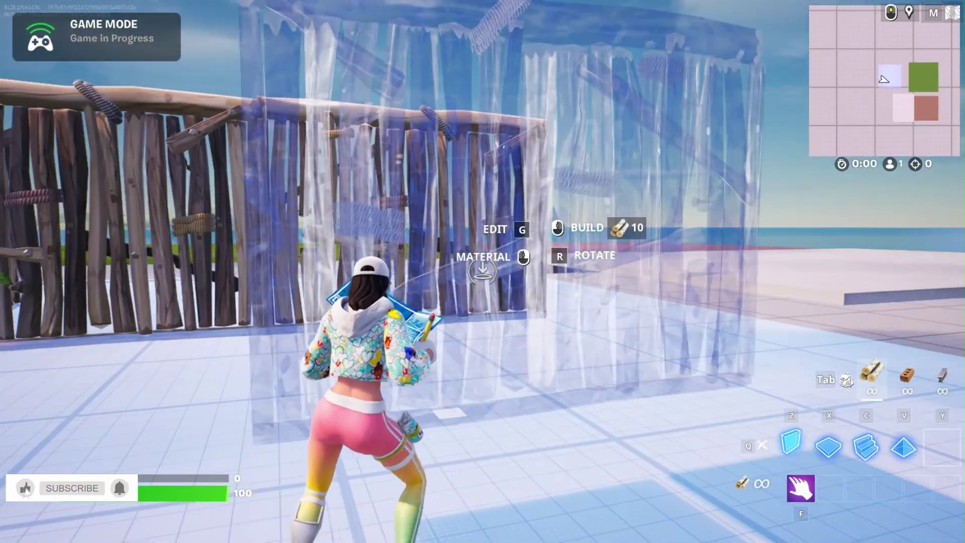
pyautogui.click(483, 271)
pyautogui.press('w')
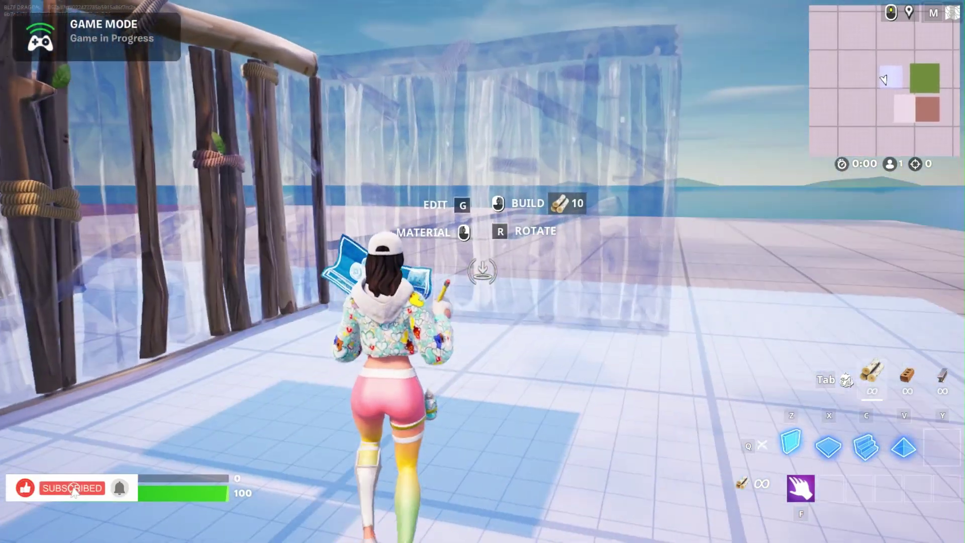
pyautogui.click(483, 271)
pyautogui.press('w')
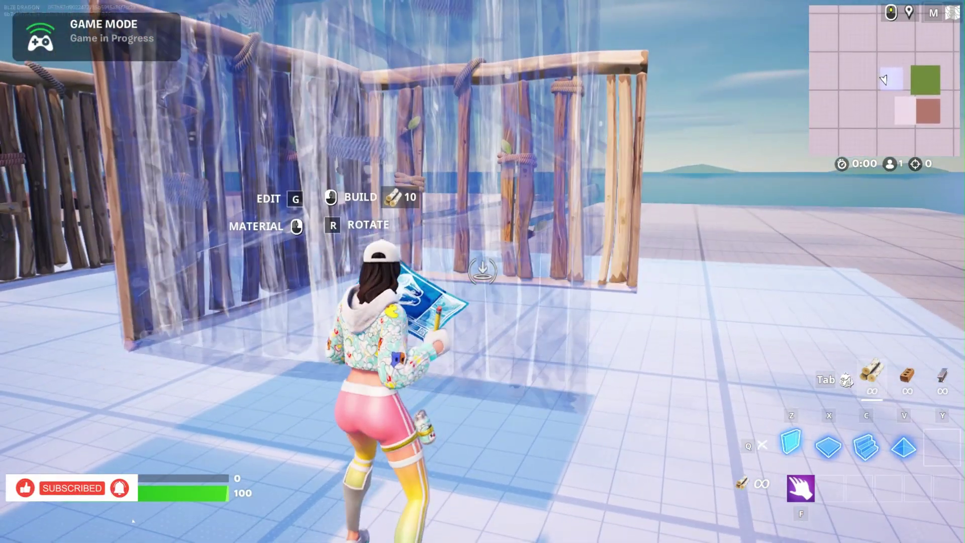
pyautogui.click(483, 272)
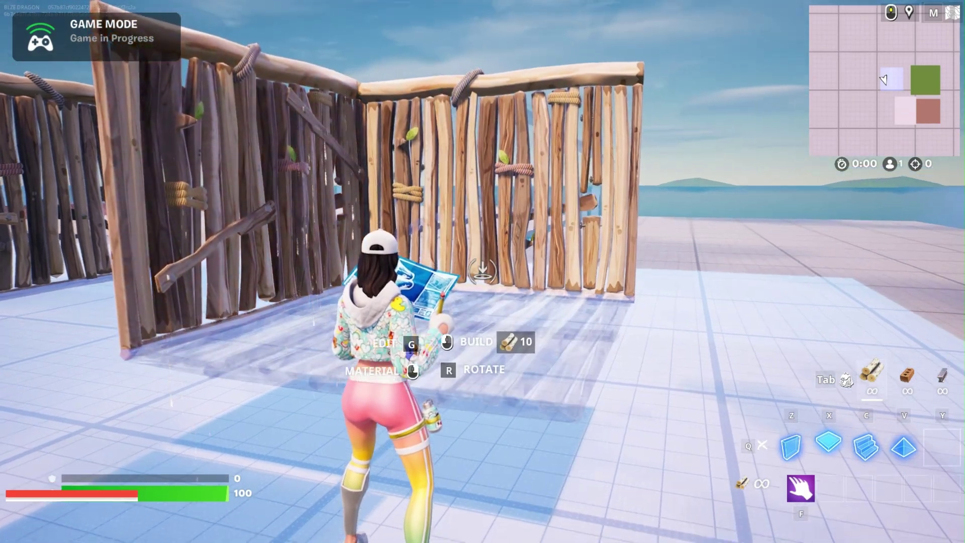
pyautogui.press('c')
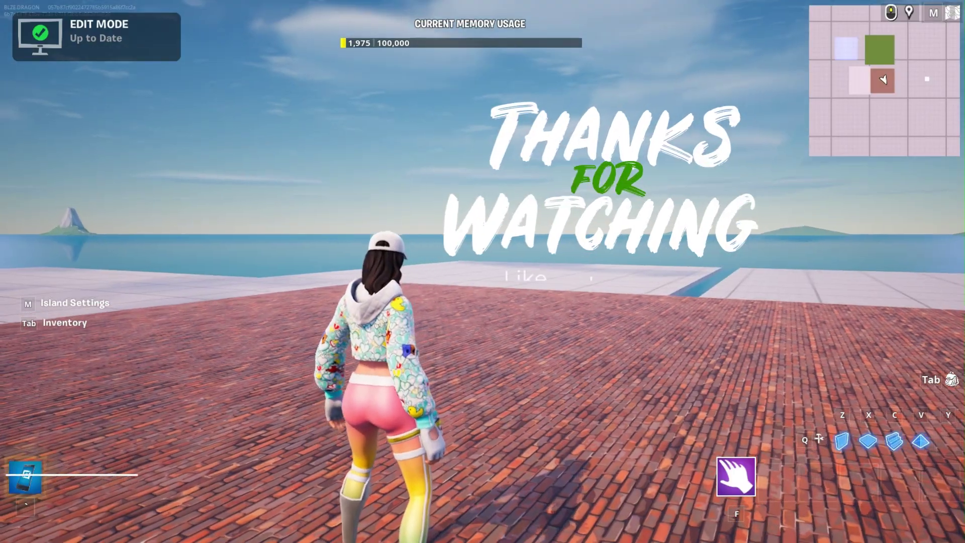